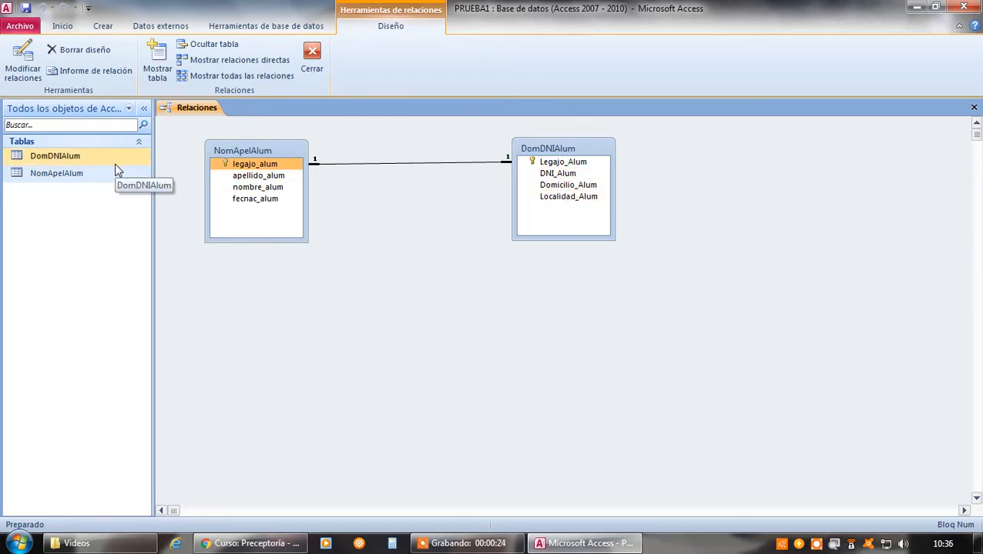
Step: Close the relationships diagram and open the DomDNIAlum table in datasheet view
click(71, 159)
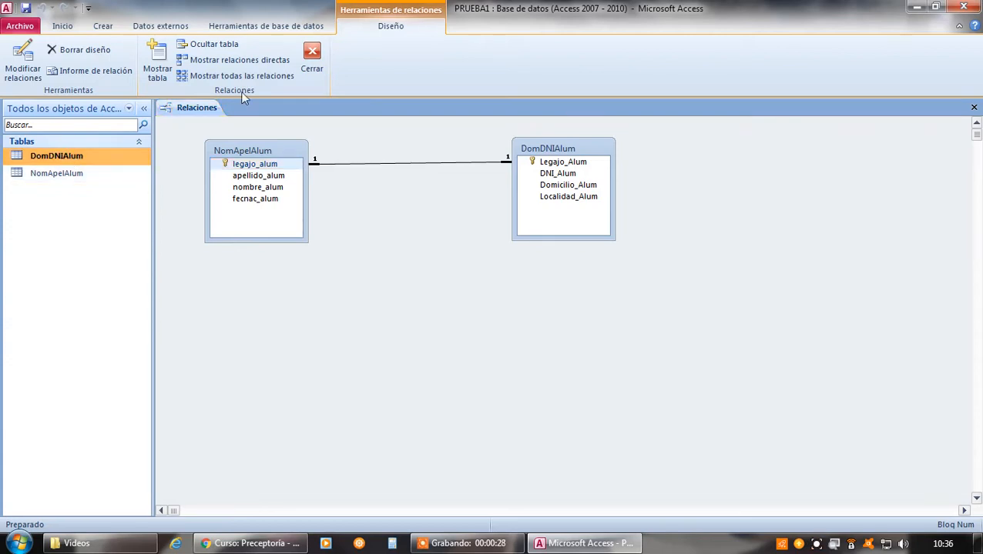
click(974, 107)
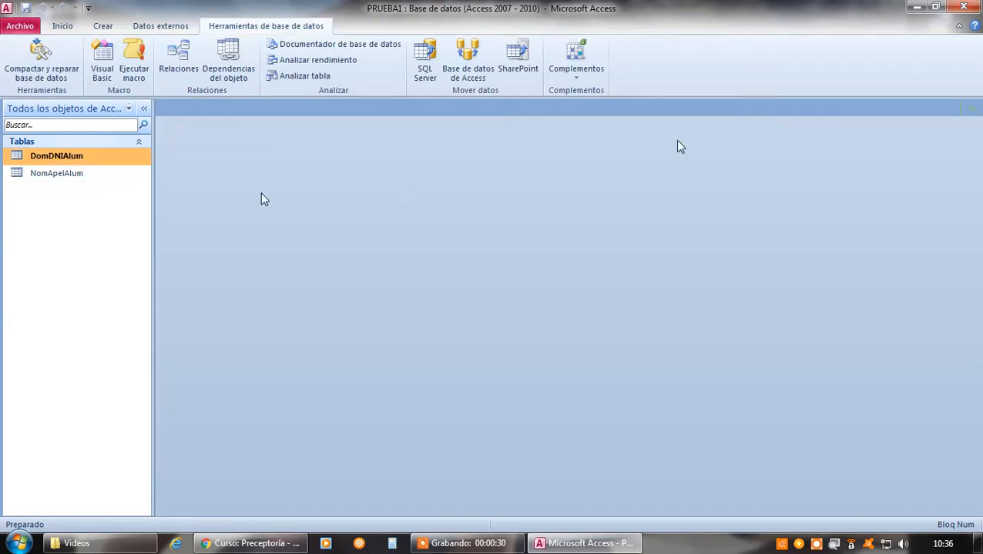
double_click(55, 157)
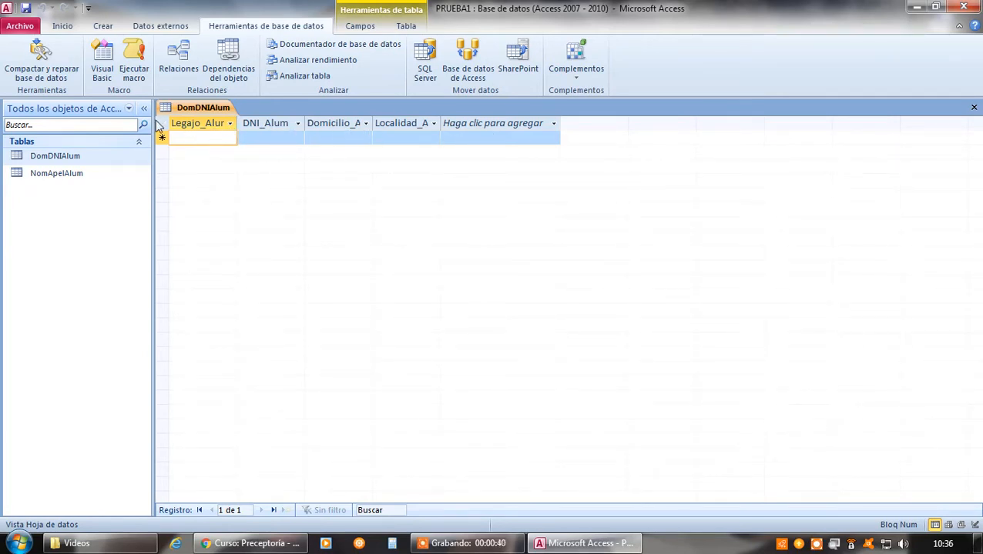
click(62, 27)
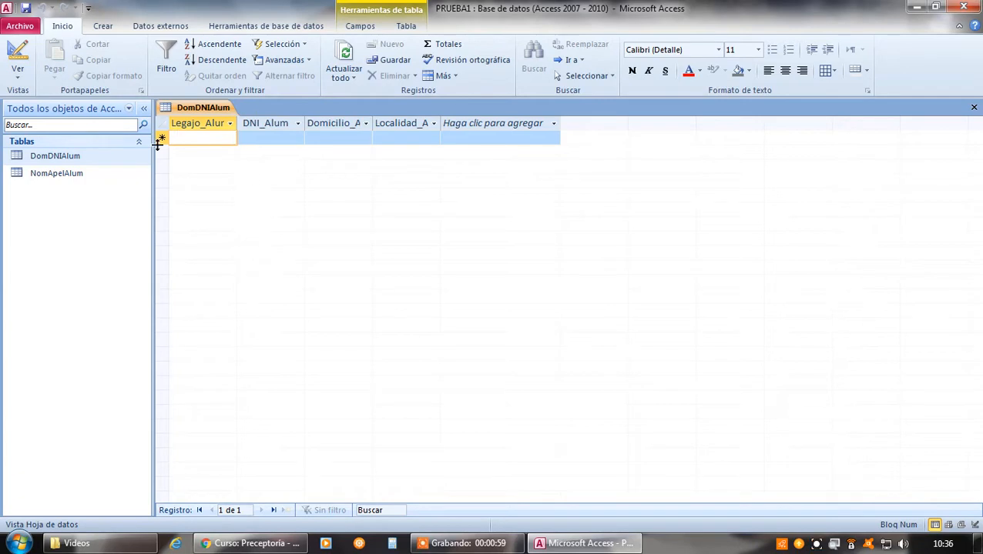
Step: Start the form wizard and include all fields of the NomApelAlum table in the new form
click(104, 28)
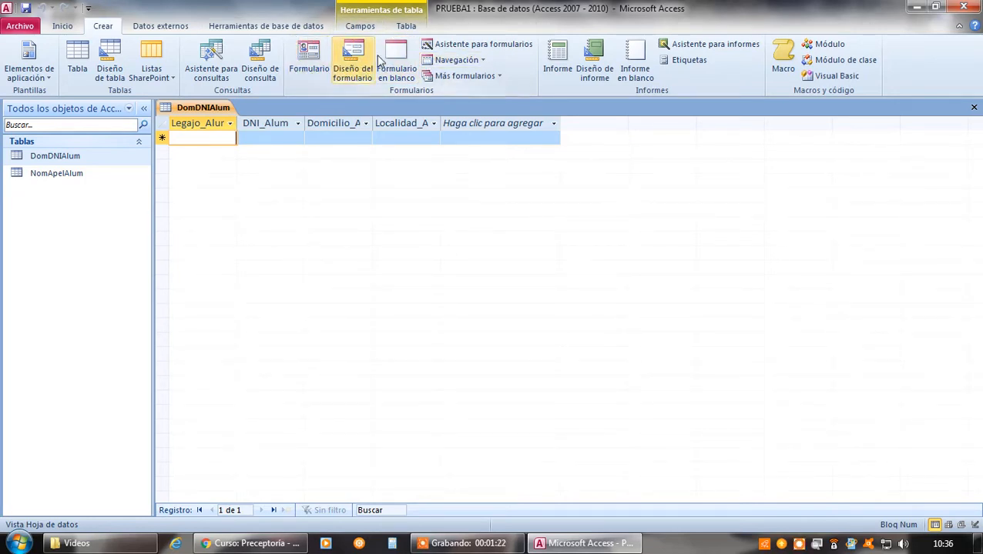
click(491, 46)
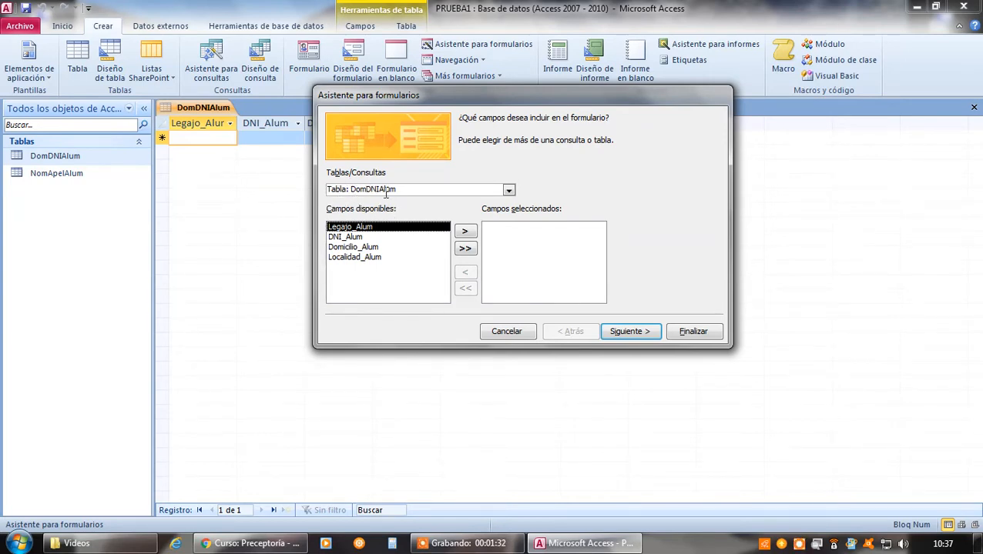
click(510, 191)
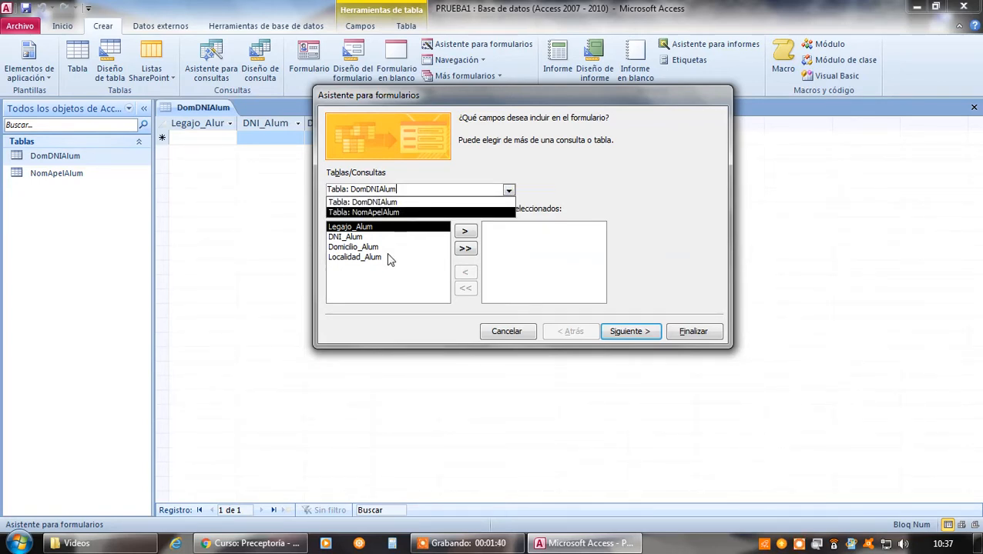
click(561, 189)
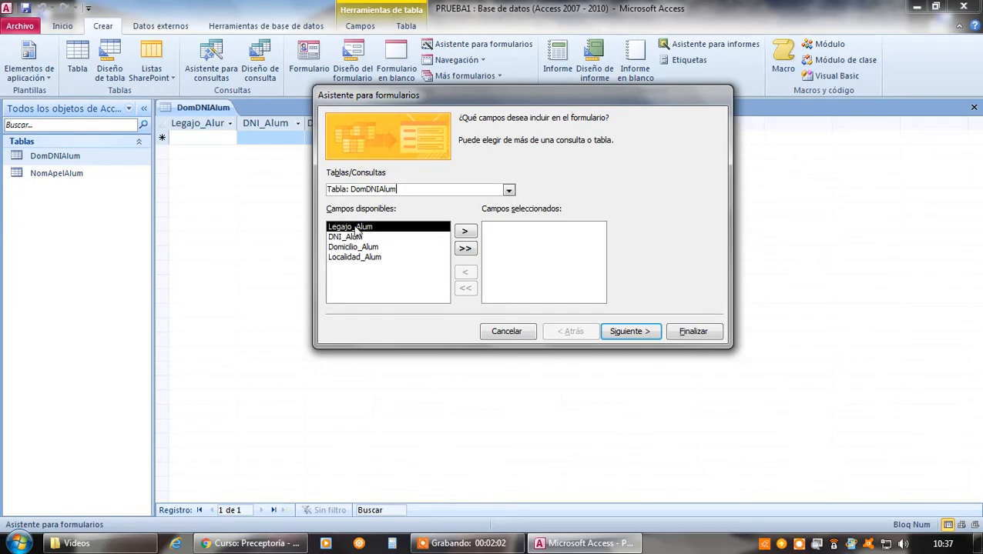
click(509, 191)
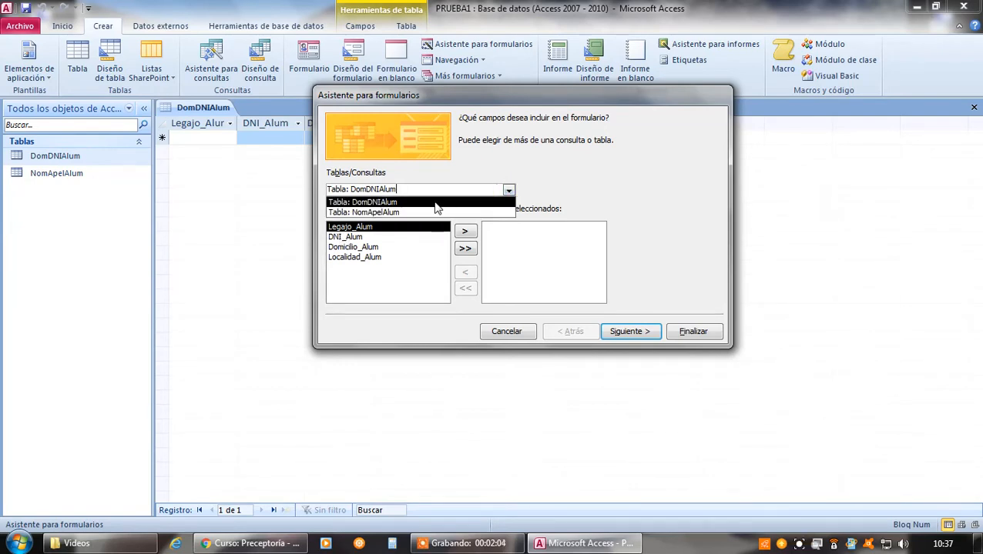
click(375, 213)
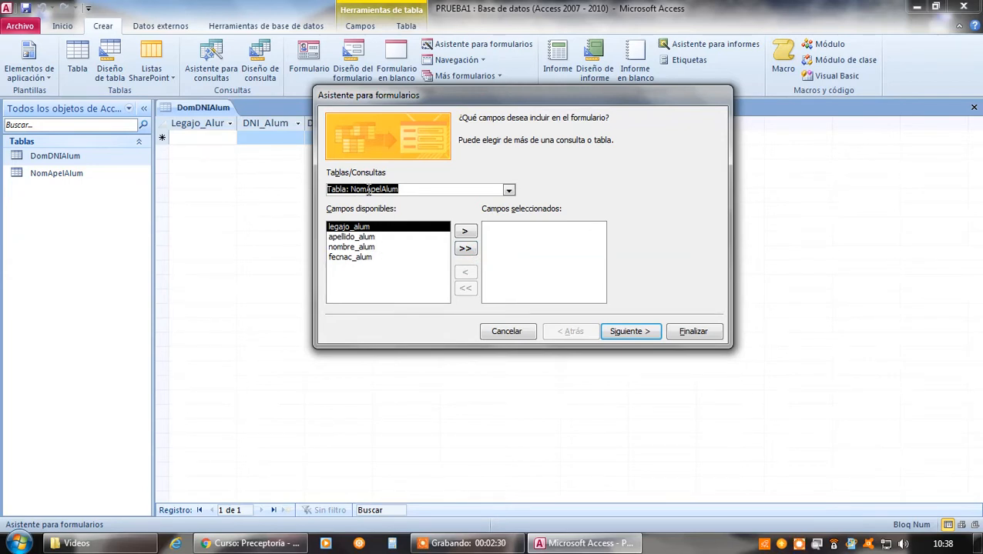
click(466, 250)
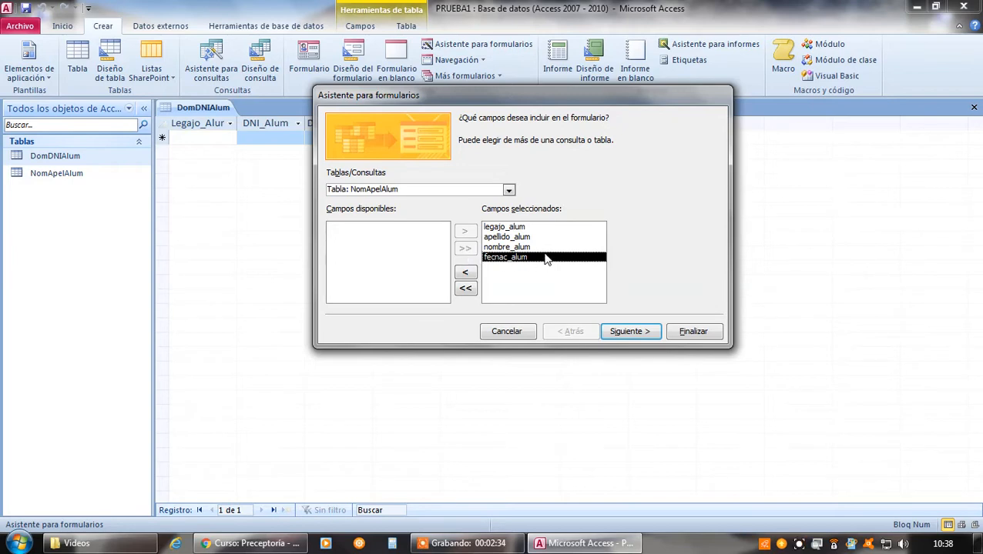
Step: Add DNI_Alum, Domicilio_Alum and Localidad_Alum from the DomDNIAlum table to the form's selected fields, leaving out Legajo_Alum
click(508, 190)
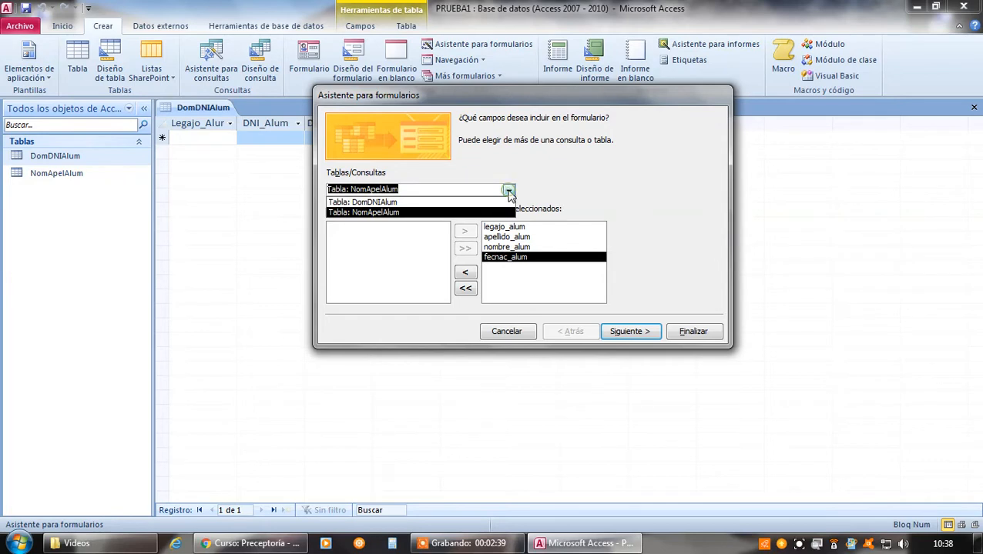
click(390, 201)
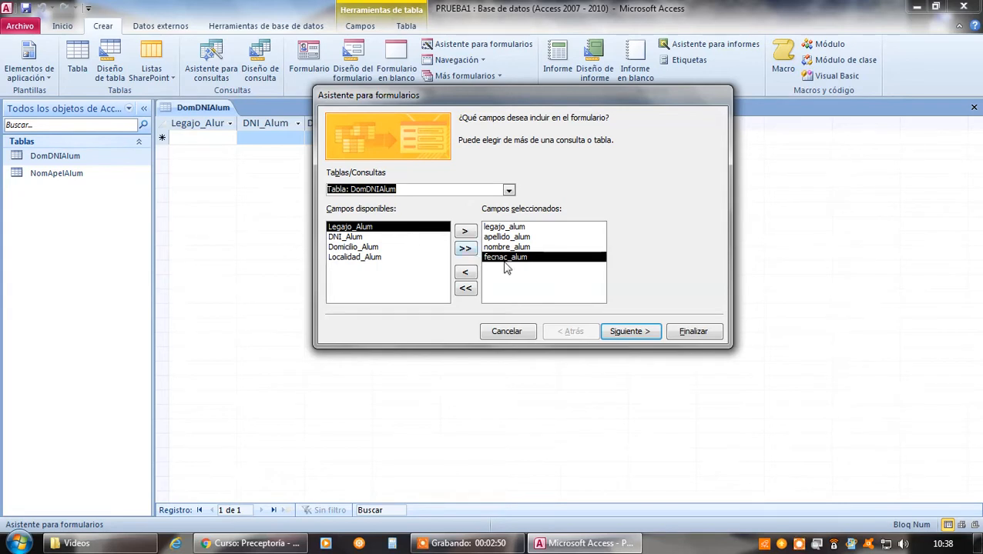
click(497, 227)
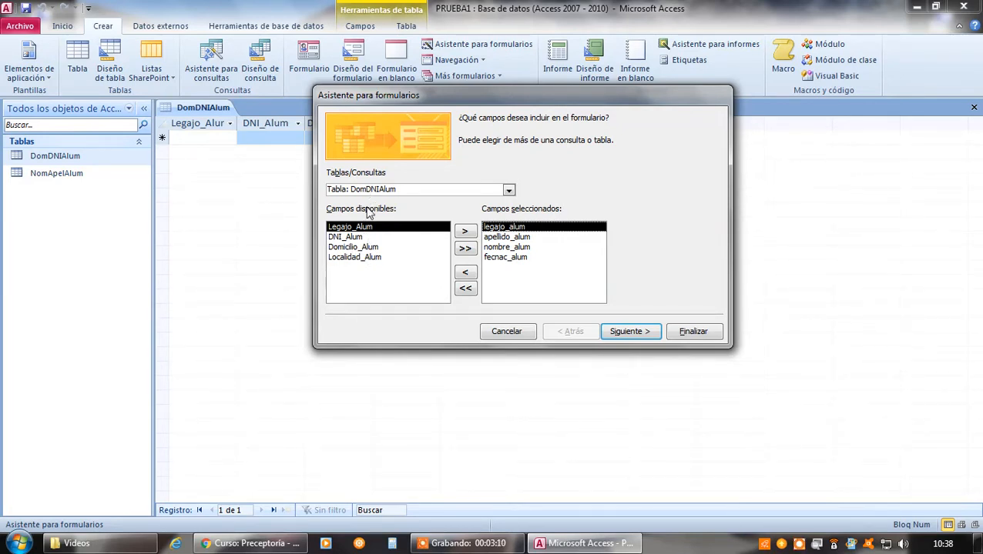
click(355, 238)
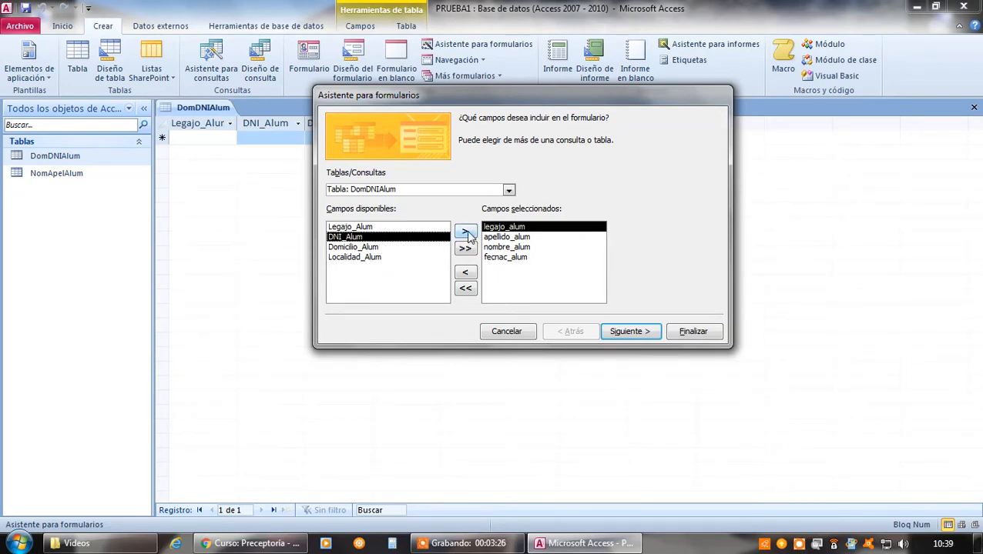
click(465, 232)
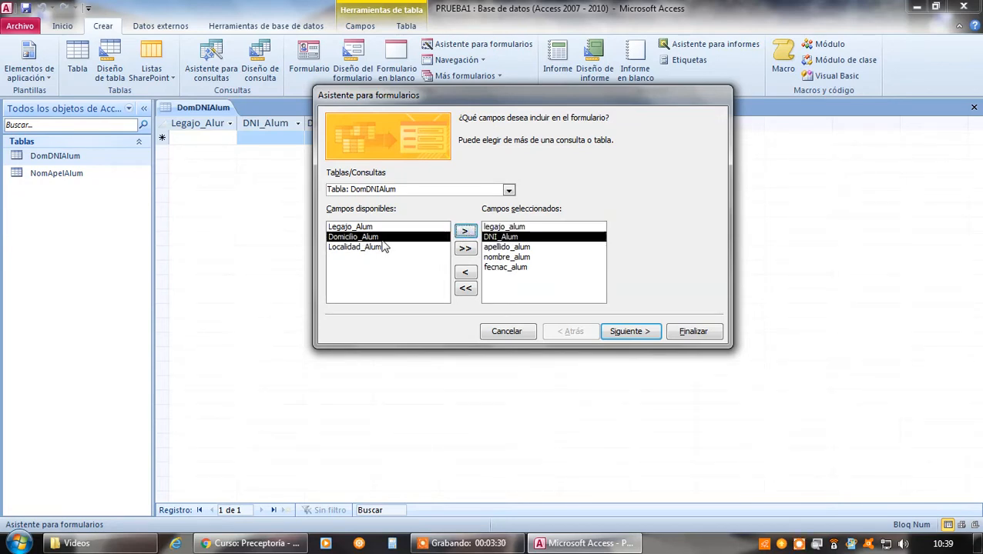
click(465, 231)
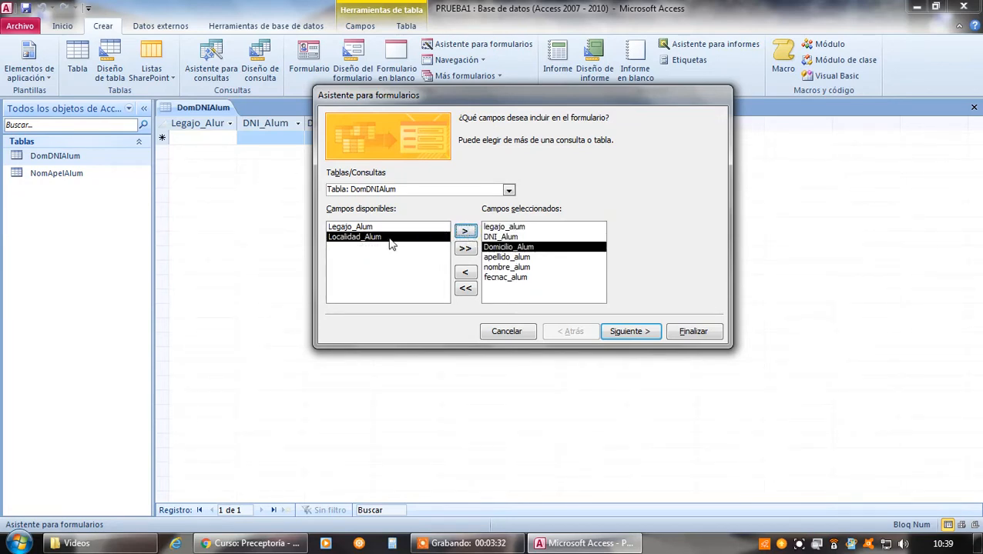
click(464, 231)
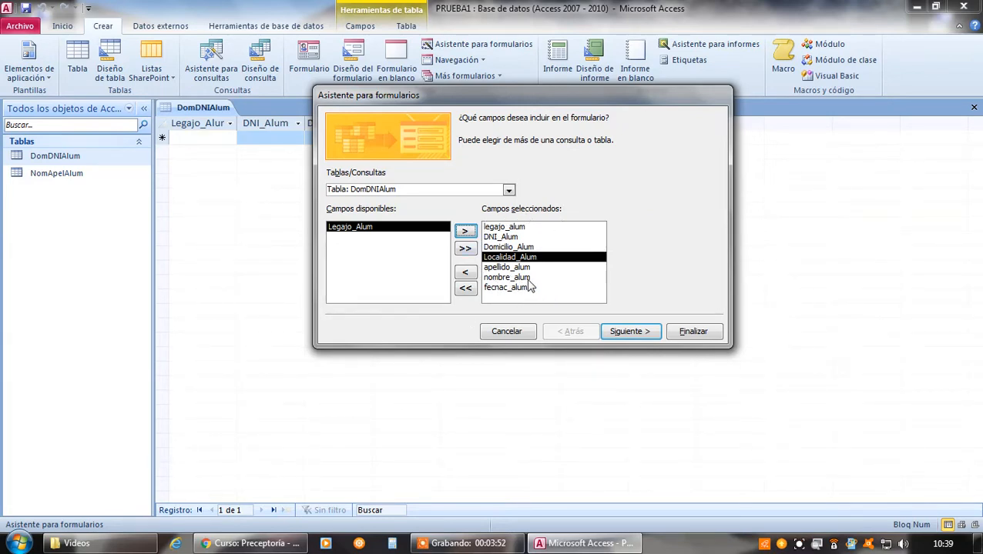
Step: Proceed to the form's layout choices, preview each one and choose the Justificado layout
click(643, 337)
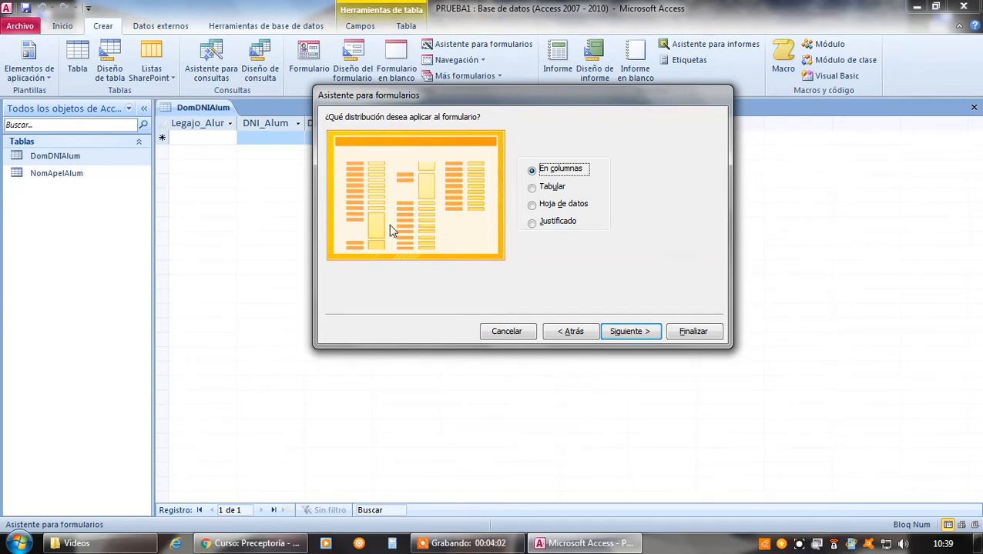
click(561, 188)
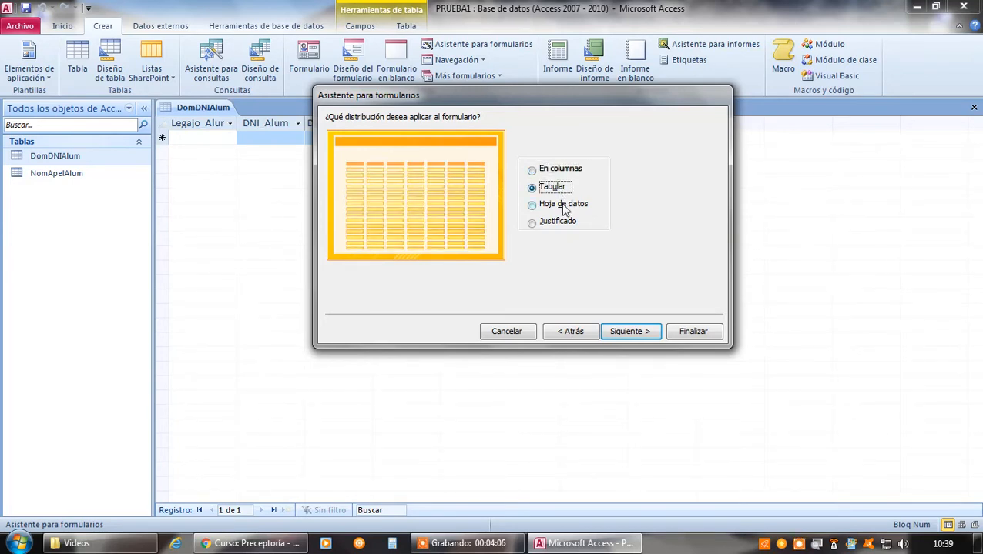
click(563, 206)
click(557, 224)
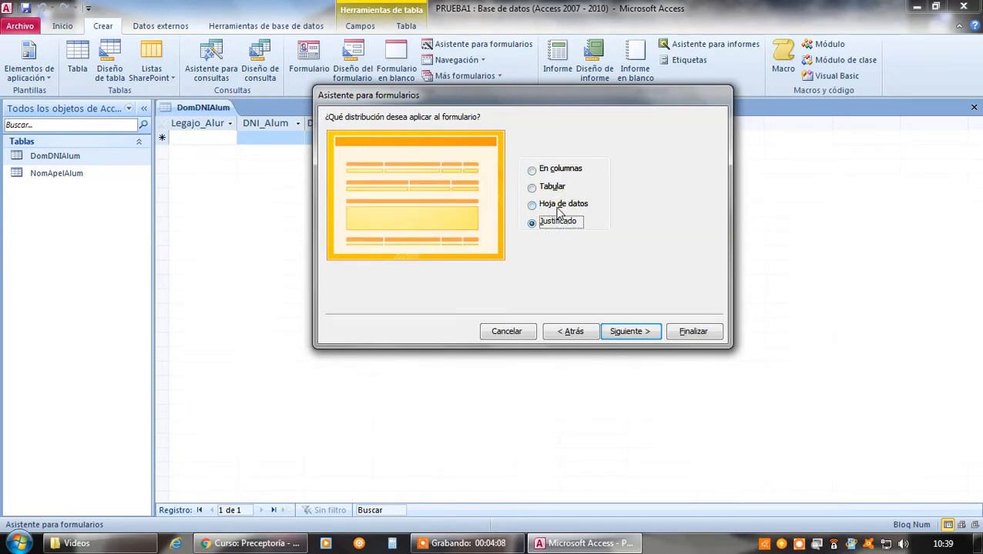
click(560, 205)
click(556, 187)
click(558, 171)
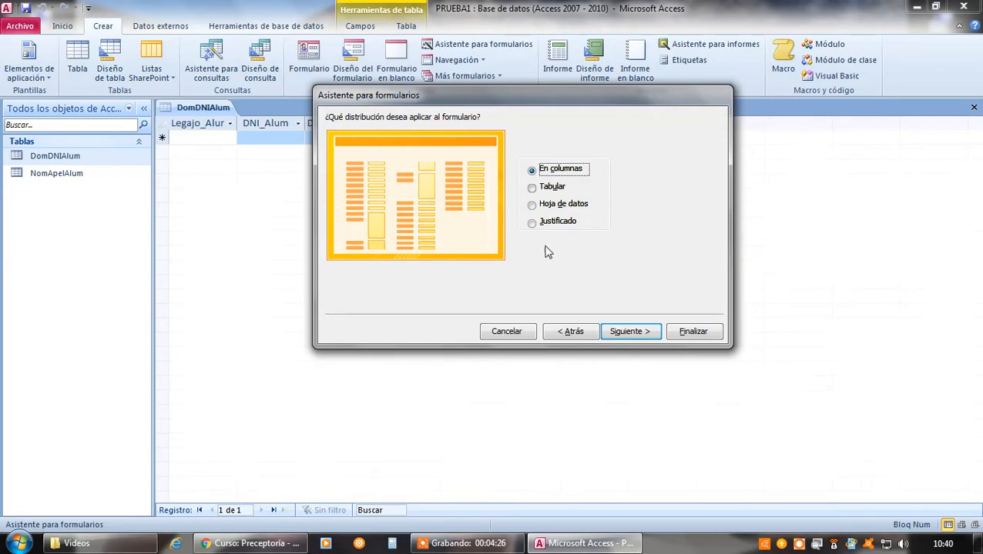
click(548, 205)
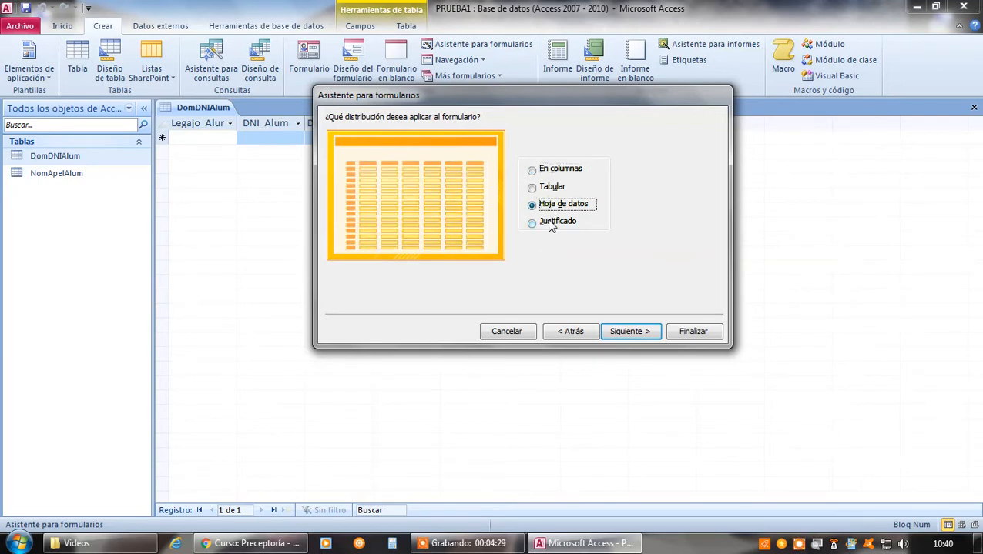
click(551, 224)
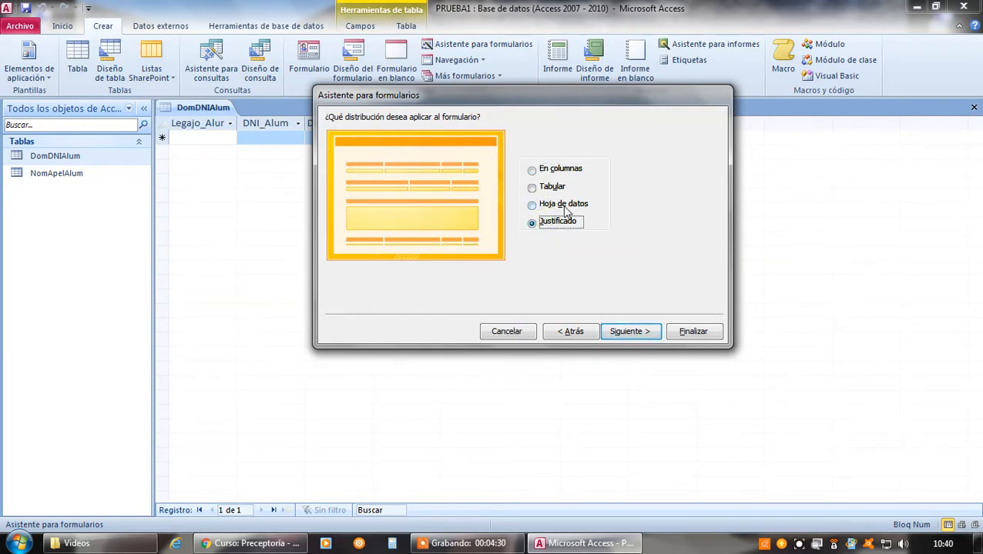
Step: Title the form Form1, choose to modify its design and finish the wizard
click(633, 333)
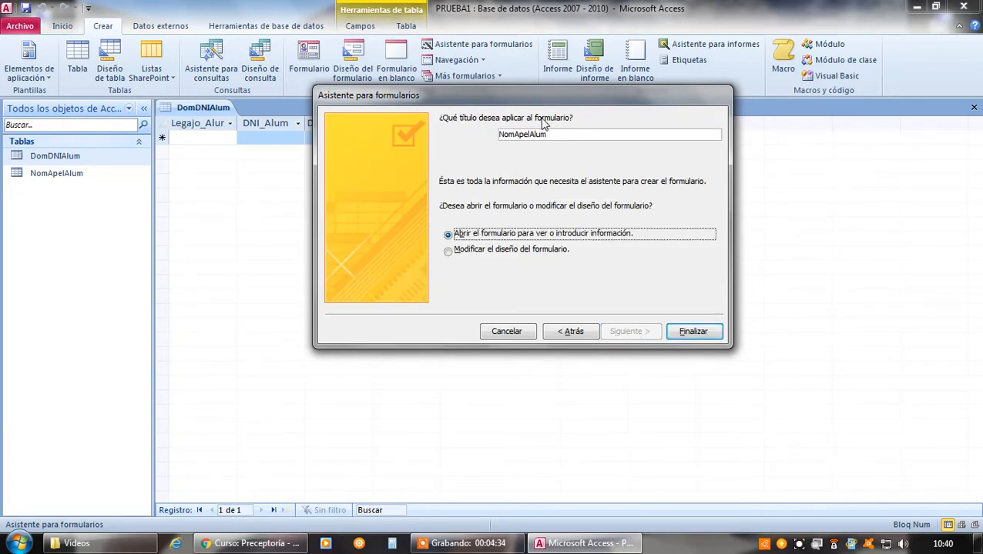
drag(557, 133, 460, 136)
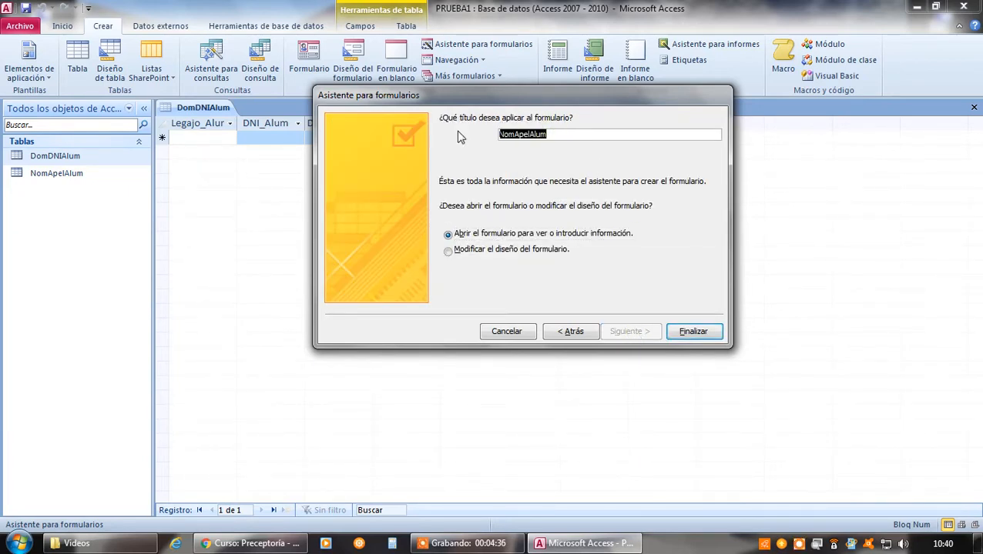
text(Fo)
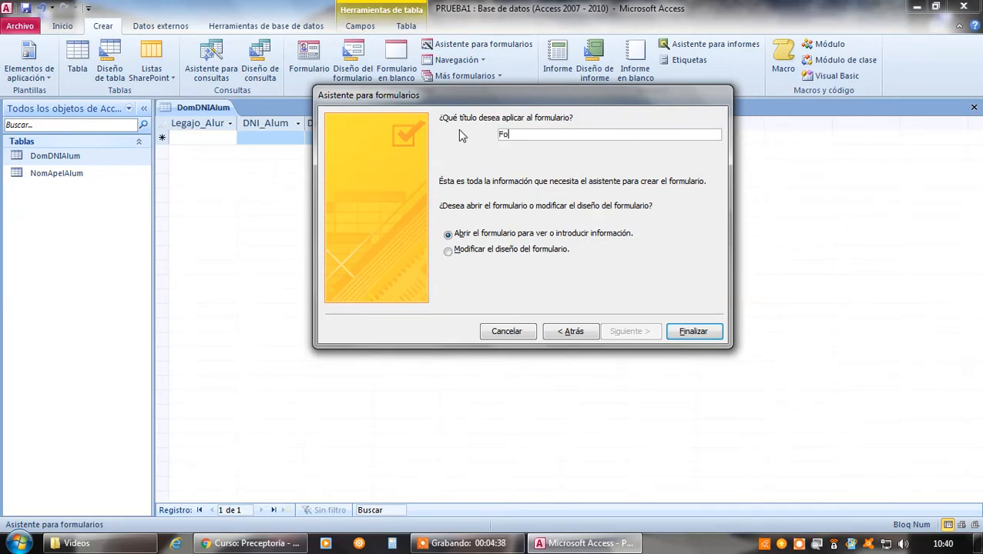
text(rm1)
click(448, 252)
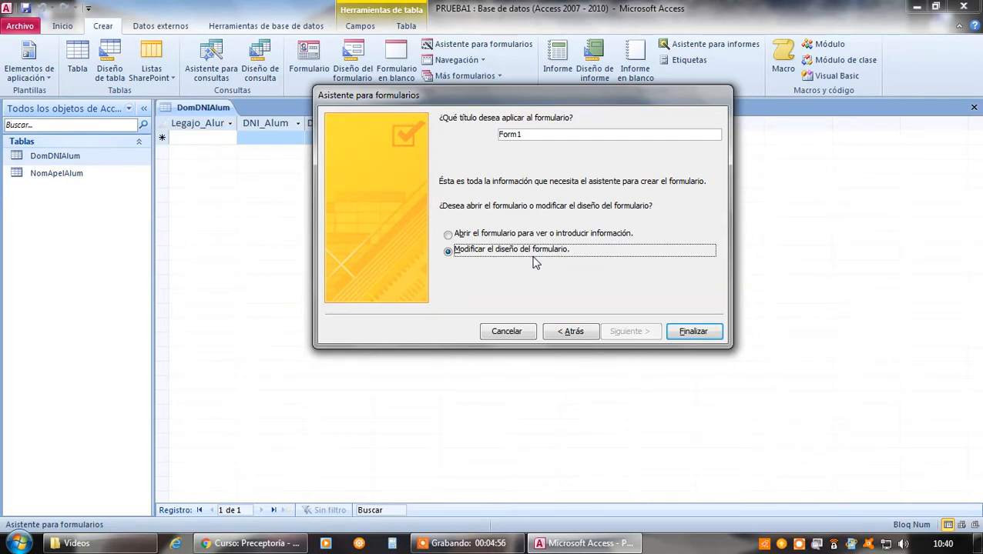
click(693, 332)
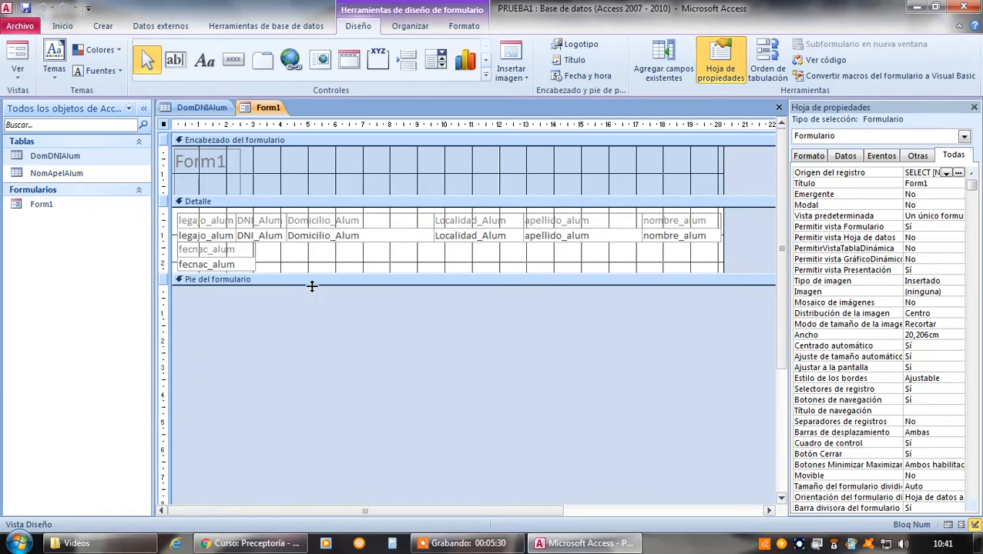
Step: Expand the form footer to about 2 cm high and the detail section to about 5 cm high
drag(311, 286, 320, 345)
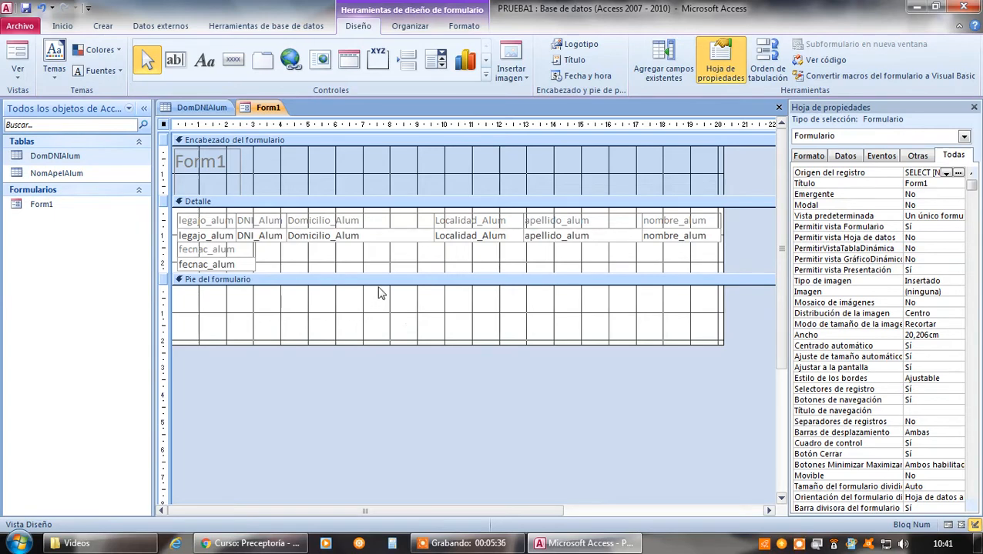
drag(380, 274, 383, 346)
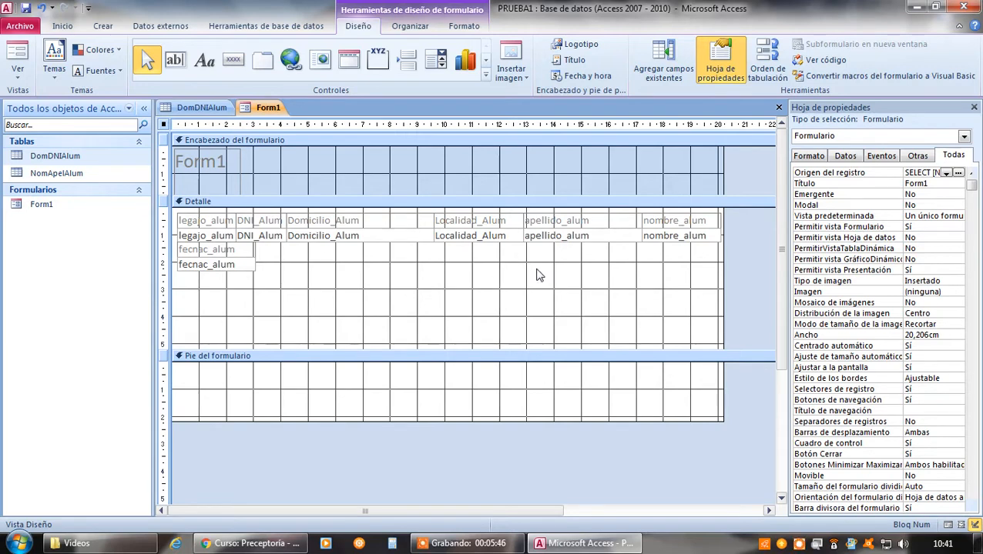
Step: Select the Domicilio_Alum label and the Localidad_Alum label in turn, and close the property sheet
click(312, 223)
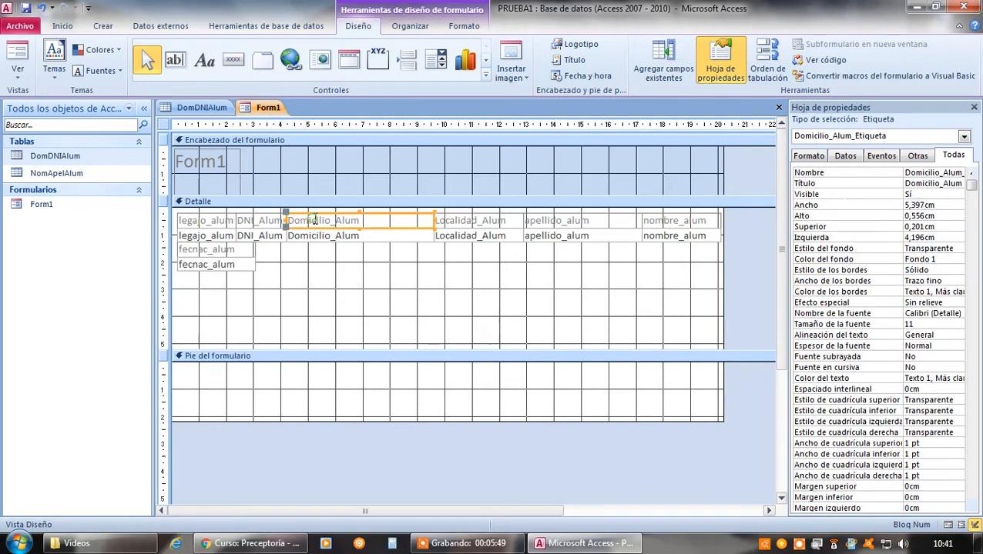
click(474, 221)
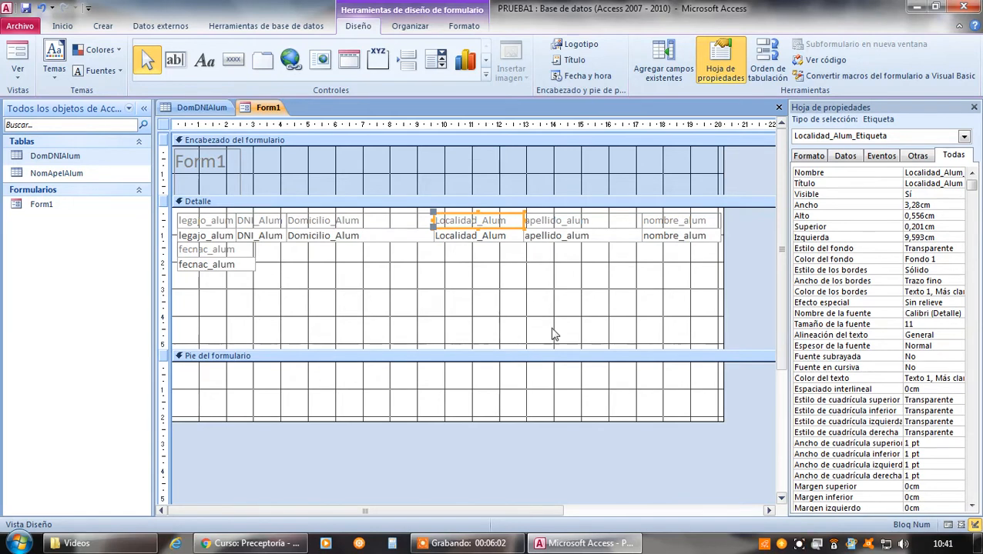
click(974, 109)
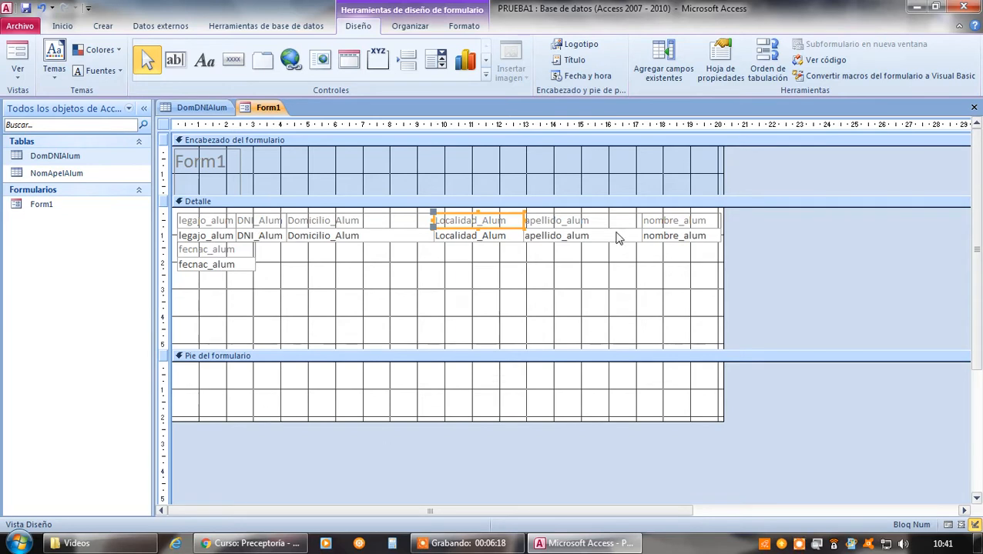
Step: Preview Form1 in Form view (Vista Formulario) and return to Design view (Vista Diseño)
click(62, 26)
click(18, 71)
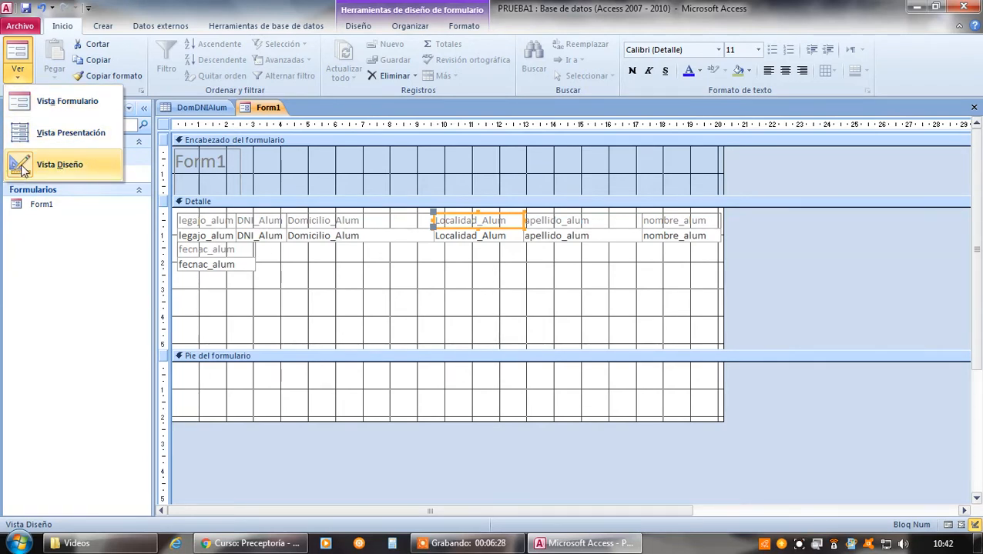
click(63, 102)
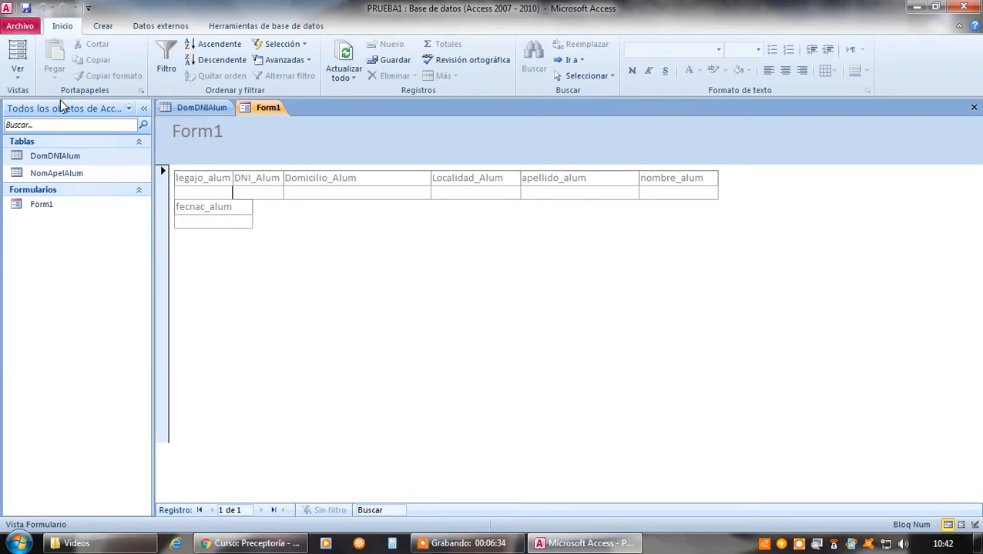
click(21, 81)
click(39, 166)
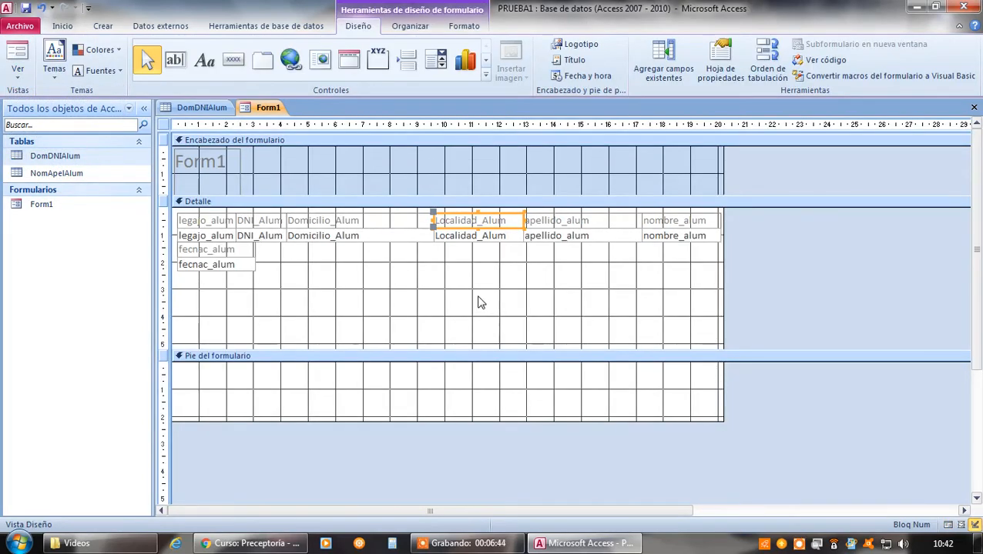
Step: Widen the Form1 title label to about 8.6 cm and move it to the middle of the form header
click(210, 164)
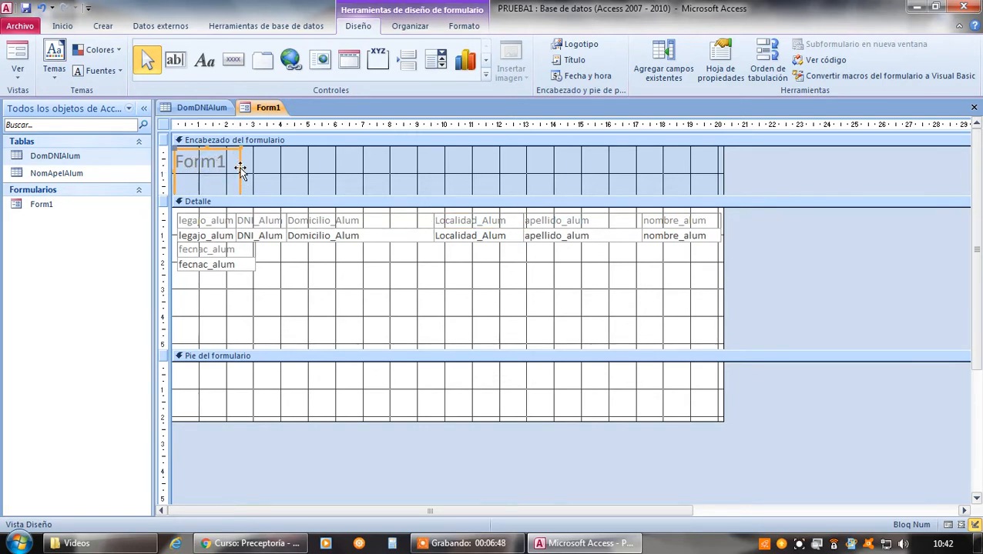
drag(240, 169, 395, 170)
drag(394, 164, 554, 175)
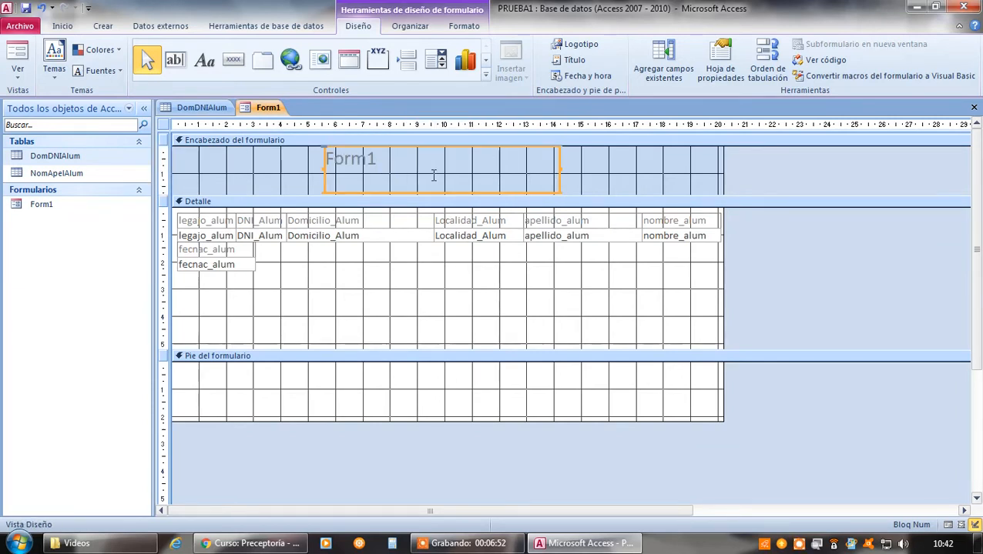
Step: Replace the header label's text with "Formulario para Tablas" and leave the label selected
click(377, 159)
drag(378, 159, 319, 164)
click(302, 210)
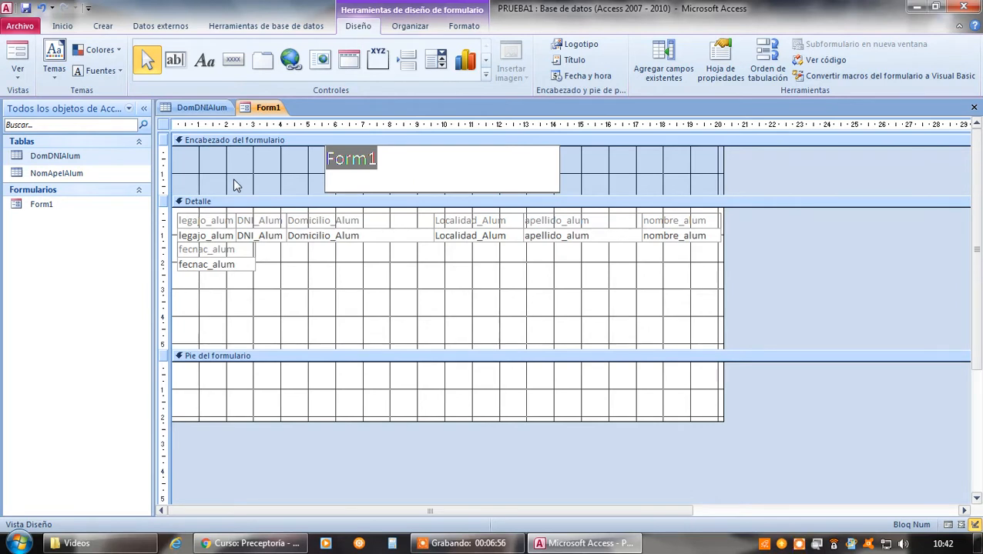
text(F)
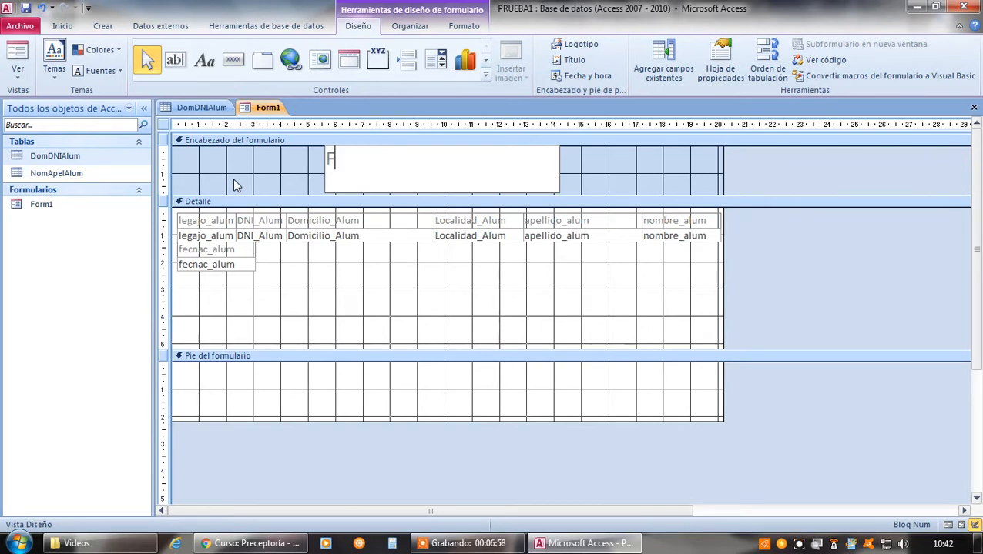
text(ormulario)
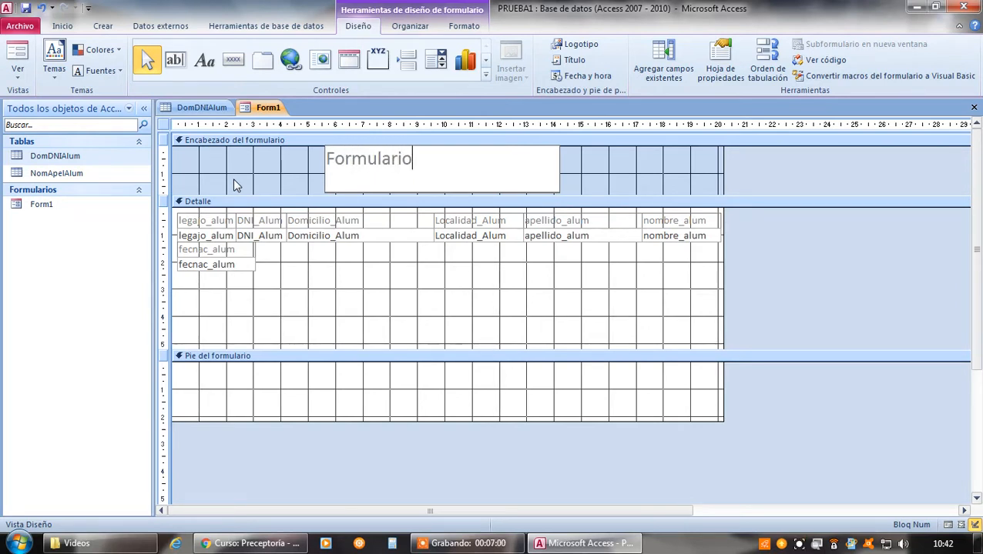
text( para Tablas)
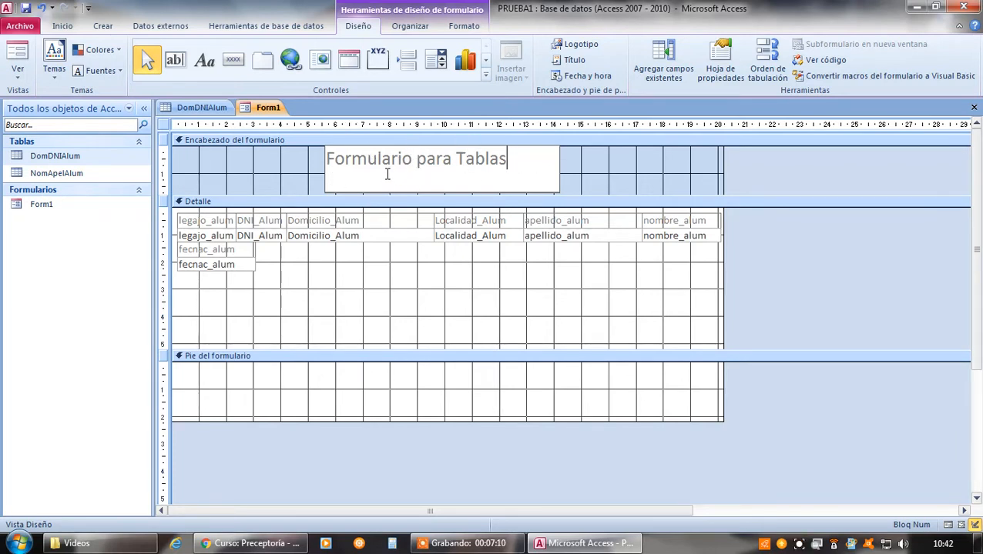
click(78, 173)
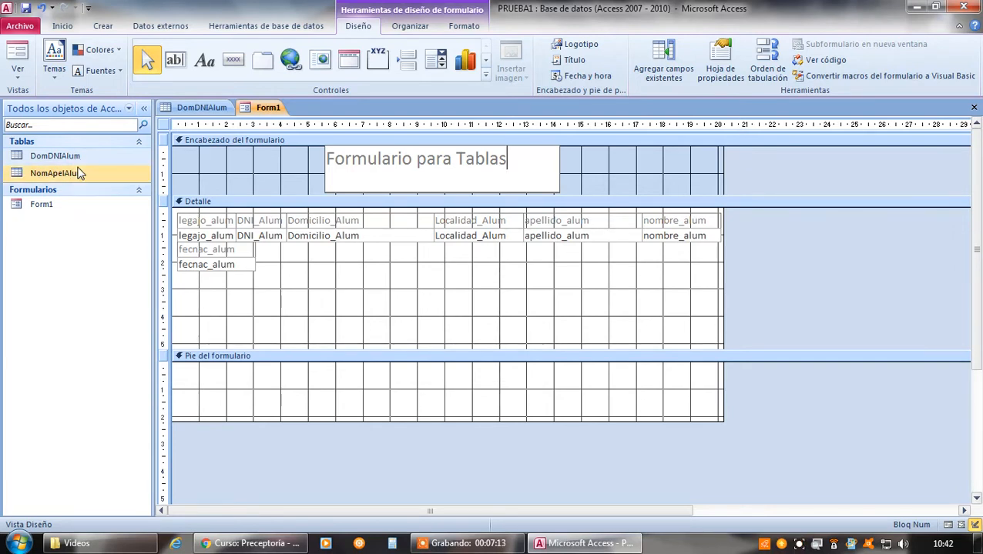
click(541, 159)
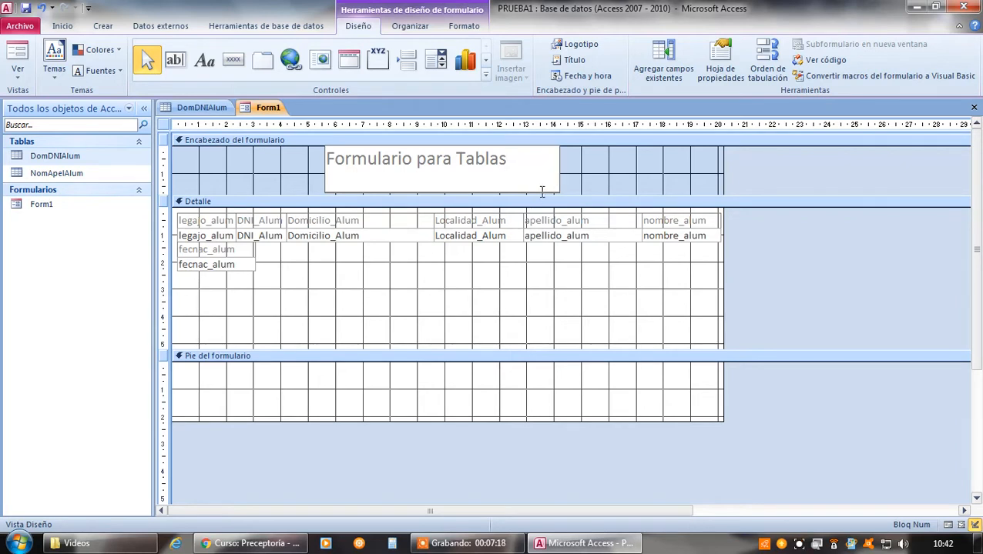
click(542, 191)
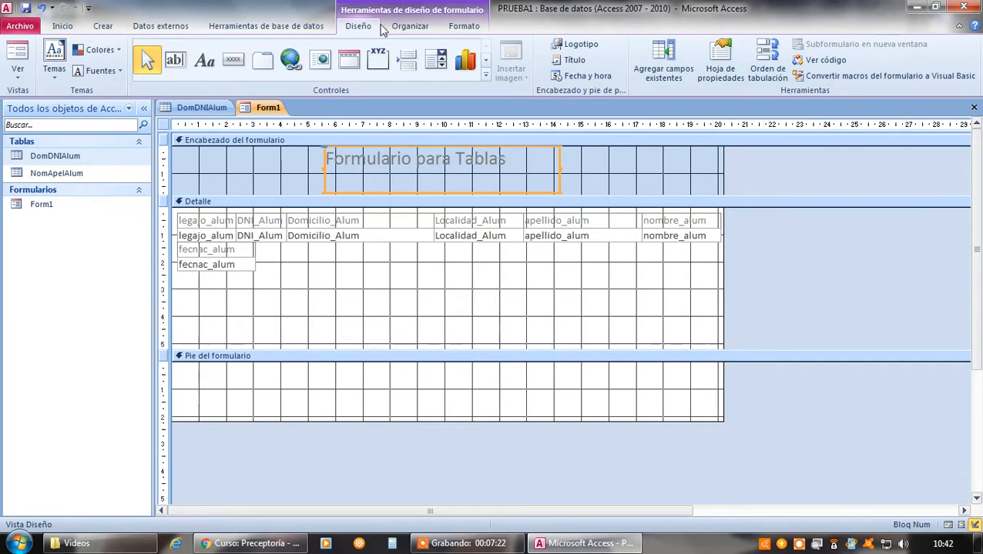
Step: Set the title label's font size to 26 and extend its left edge to about the 3.5 cm mark
click(465, 28)
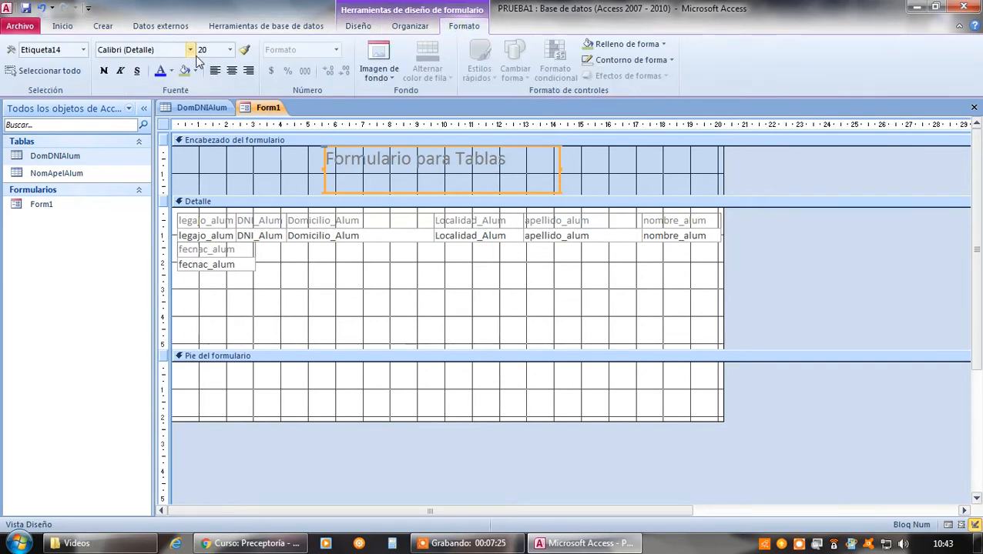
click(230, 49)
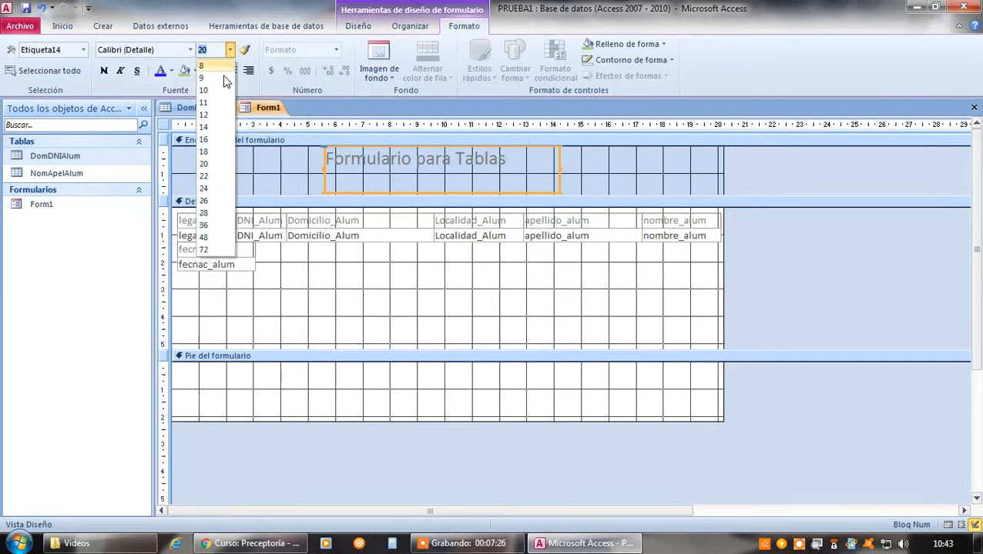
click(213, 202)
drag(322, 169, 265, 169)
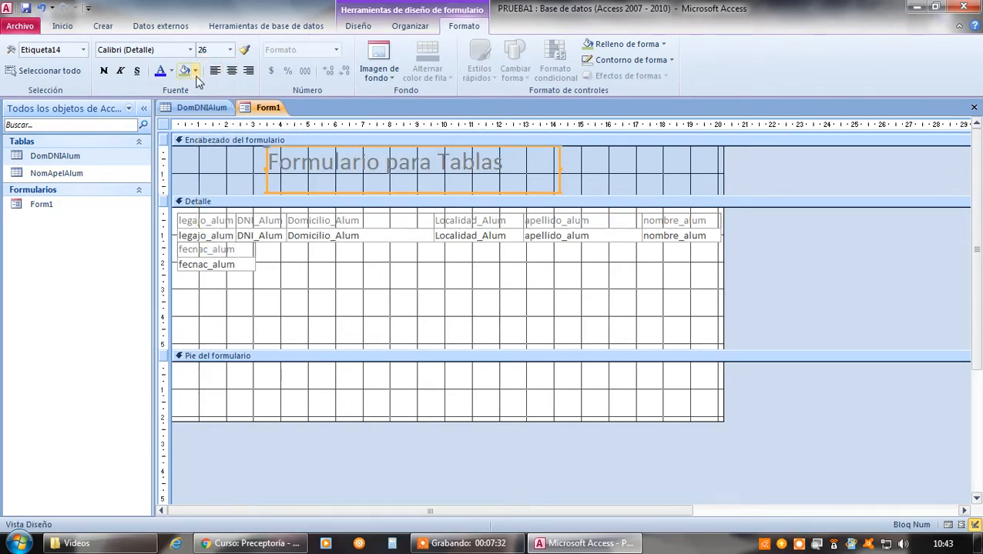
Step: Format the title label with blue text on a yellow background and centre its text
click(160, 71)
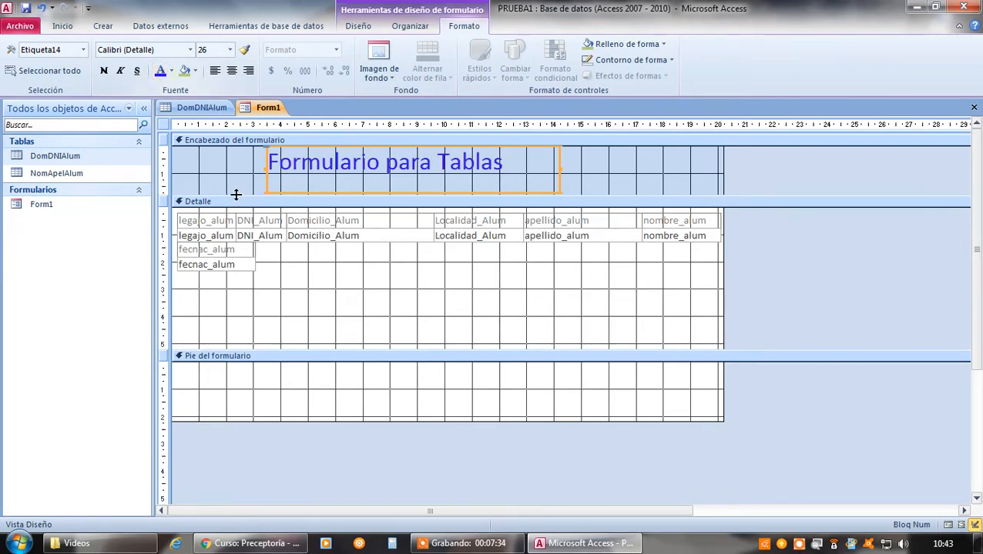
click(195, 70)
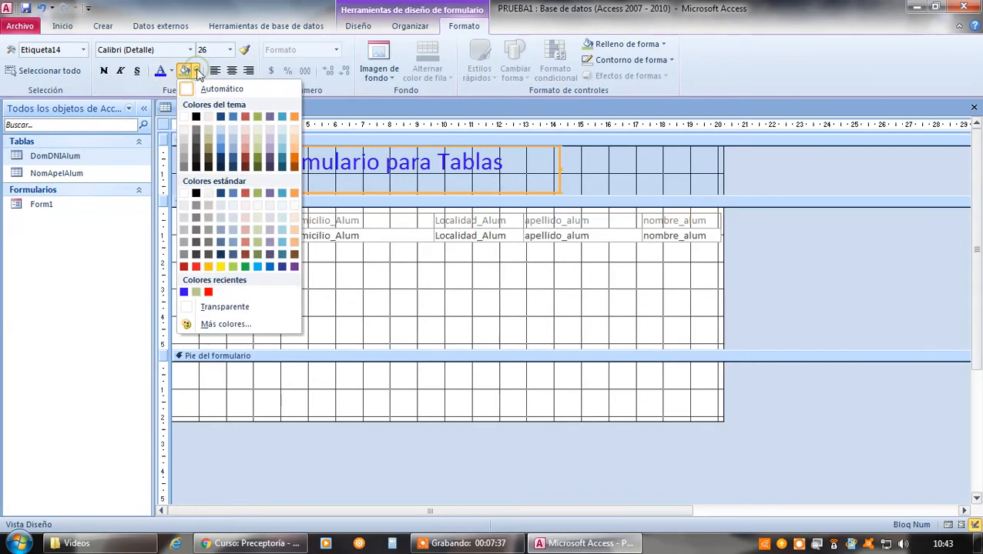
click(221, 268)
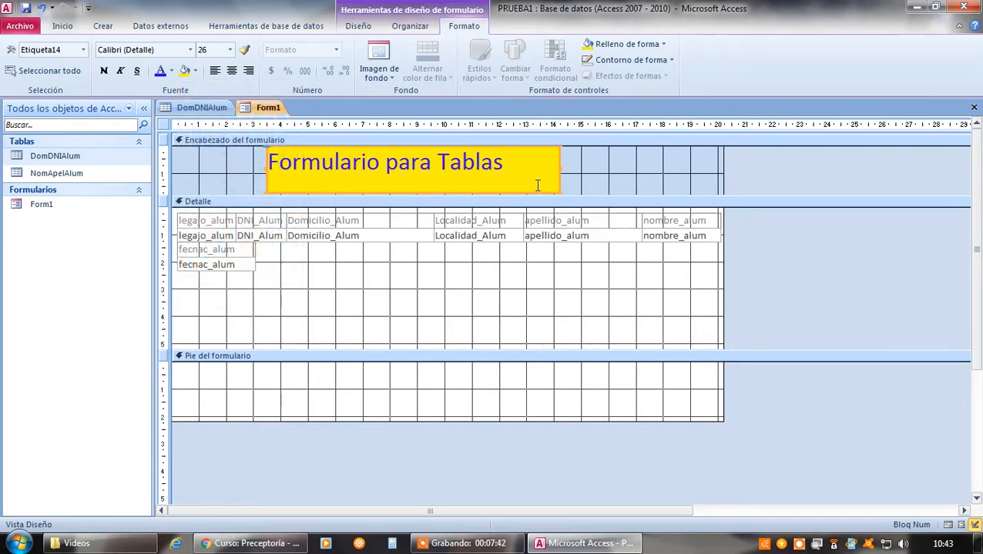
click(231, 71)
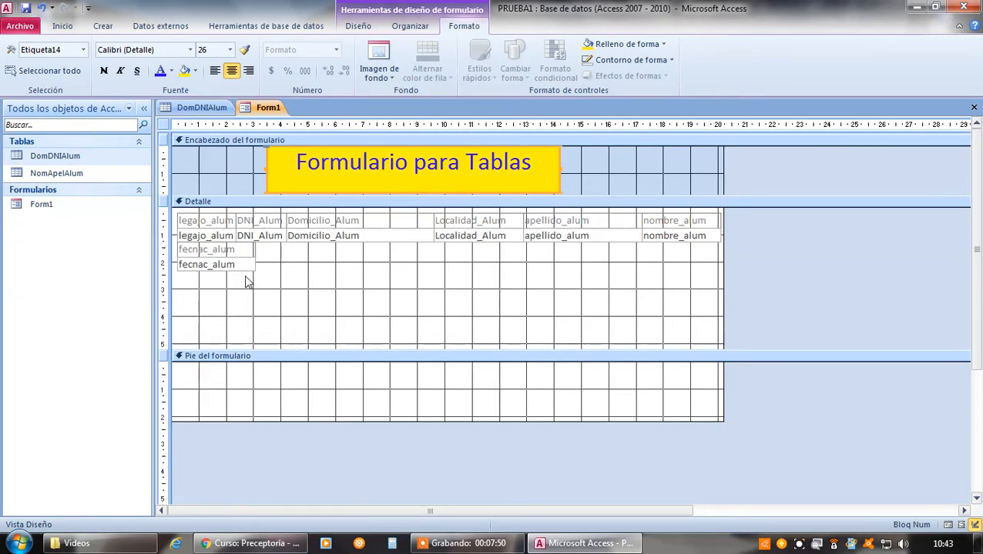
Step: Check the restyled title in Form view and go back to Design view
click(63, 26)
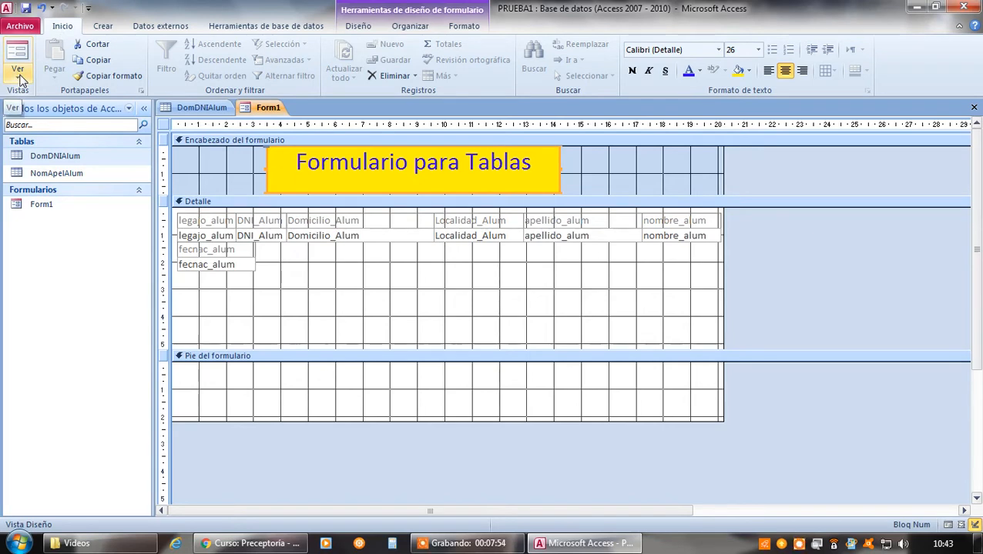
click(18, 74)
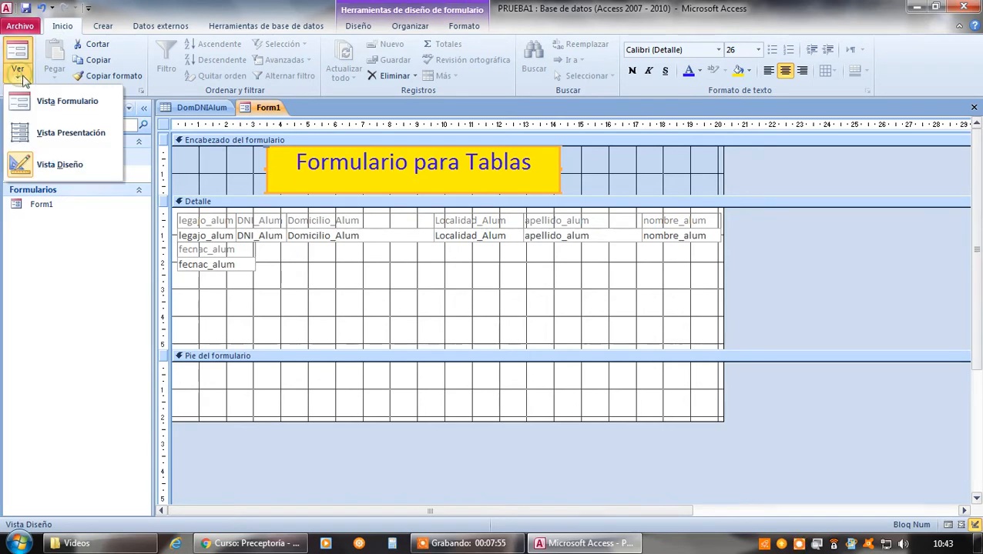
click(50, 107)
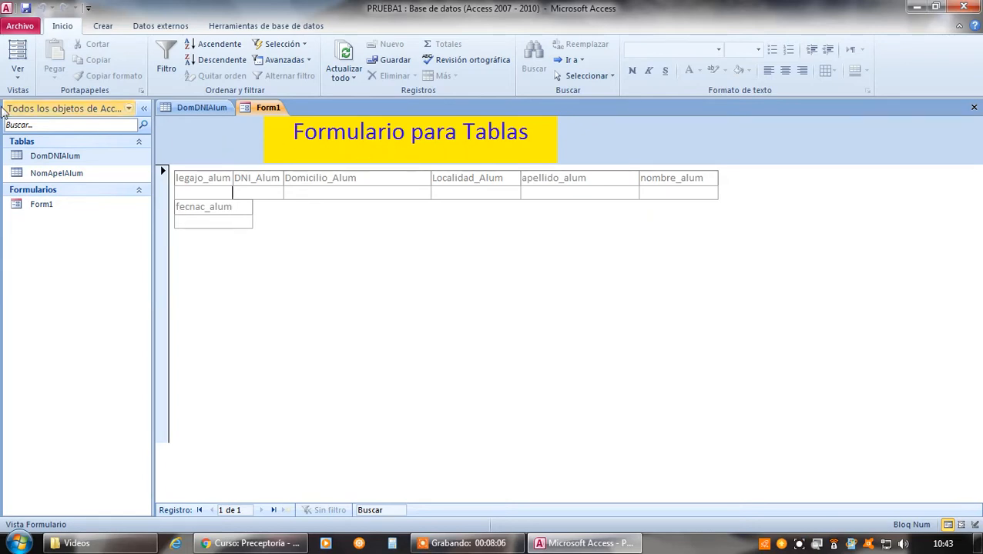
click(19, 75)
click(62, 165)
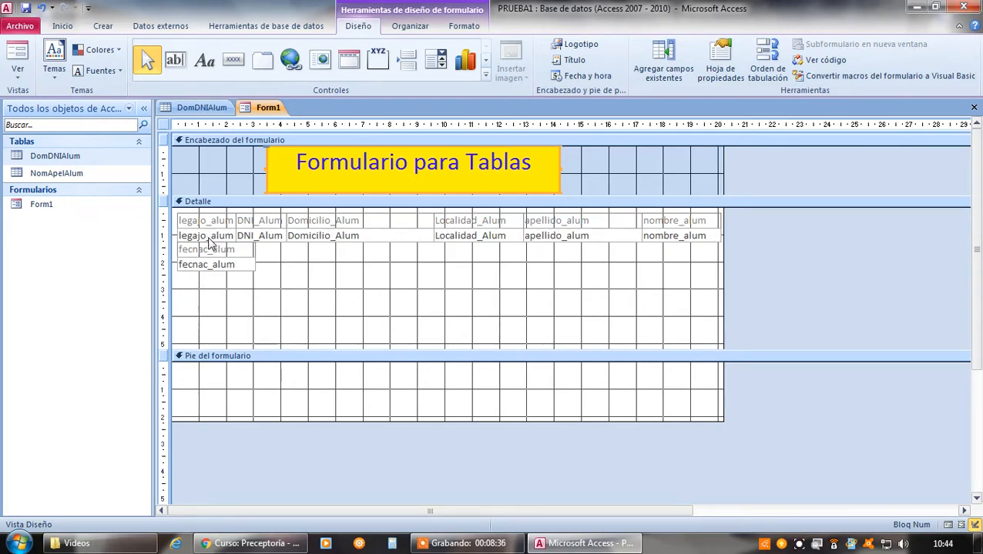
Step: Examine how the fields are arranged in Form view and reopen the form in Design view
click(23, 80)
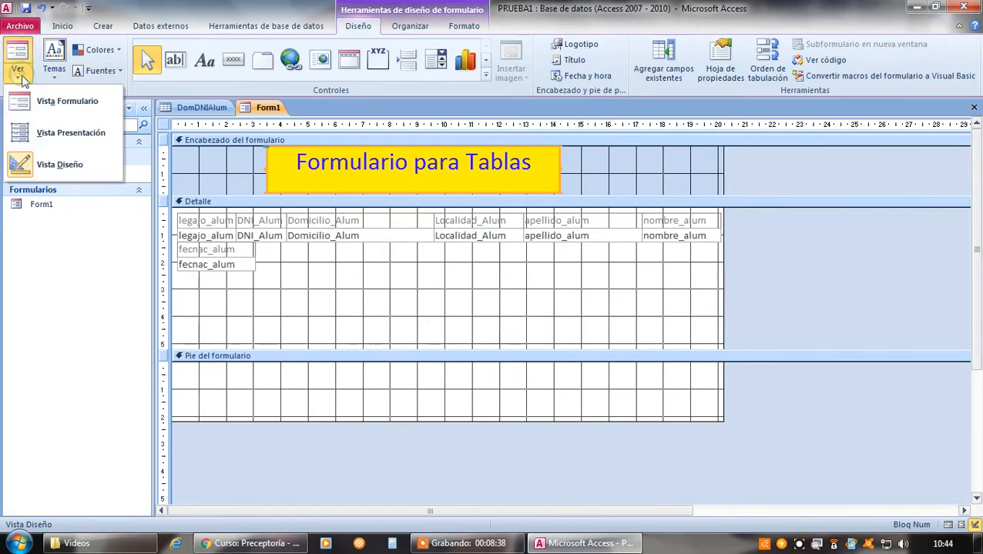
click(56, 101)
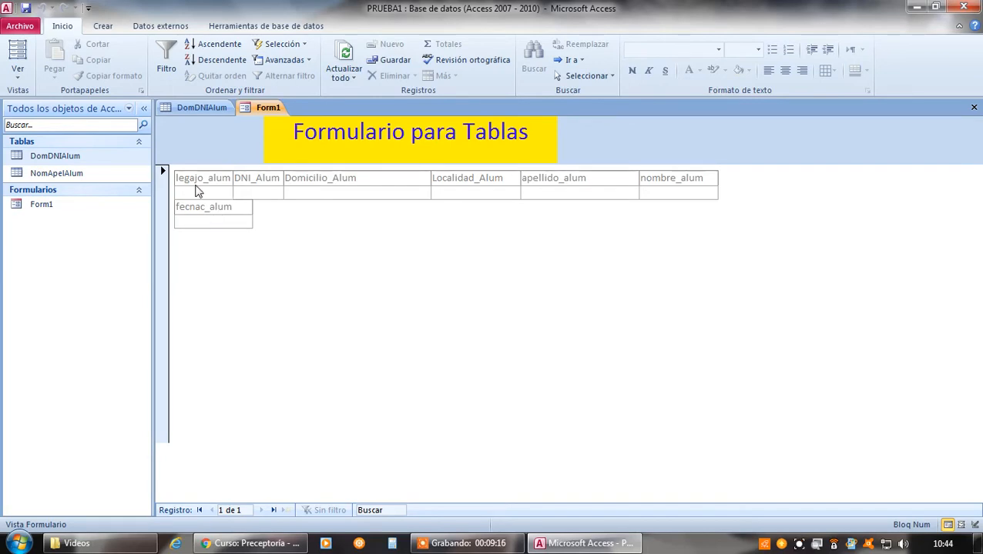
click(17, 69)
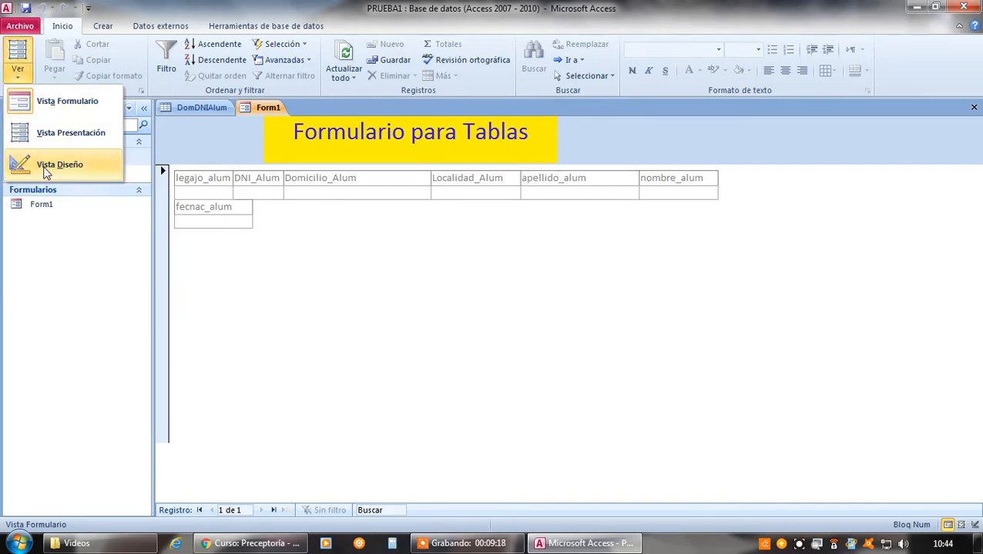
click(46, 170)
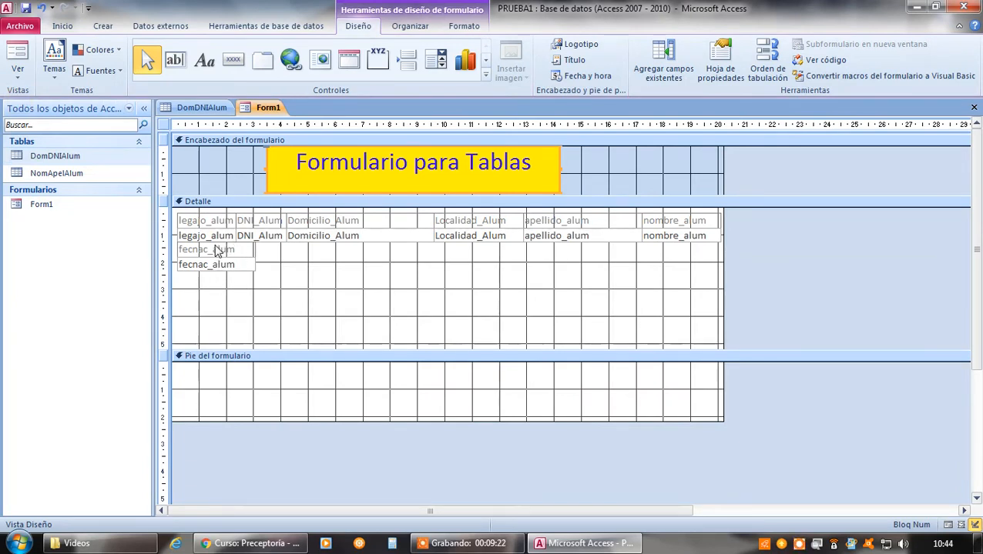
Step: Rearrange the detail section: fecnac_alum in the middle, DNI_Alum, Domicilio_Alum and Localidad_Alum across the lower part, and apellido_alum near the upper middle
click(183, 250)
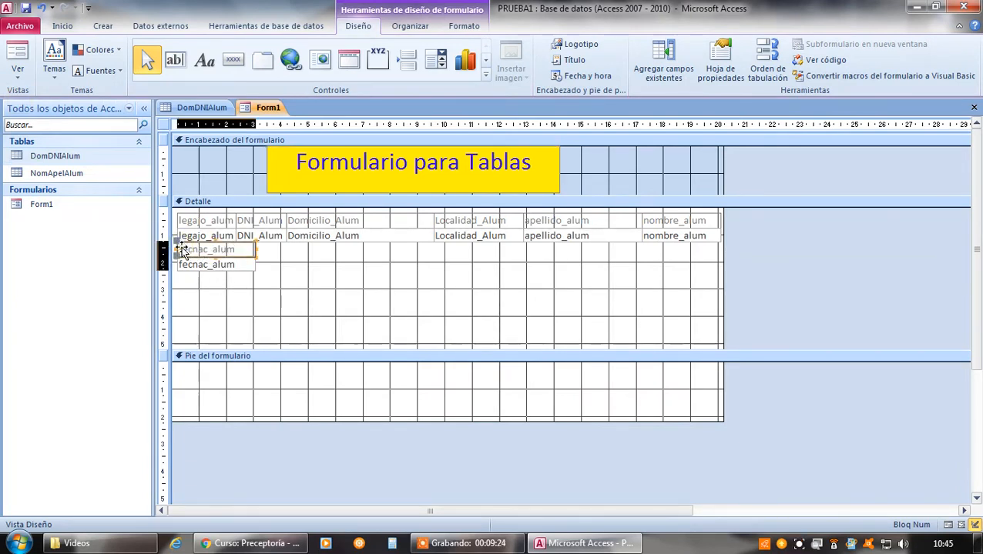
drag(173, 247, 466, 280)
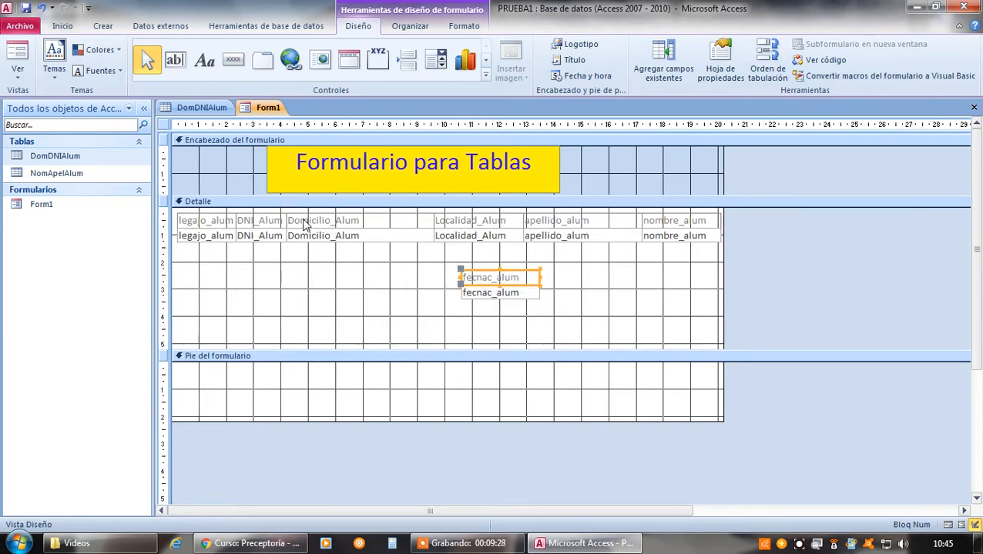
drag(260, 224, 238, 308)
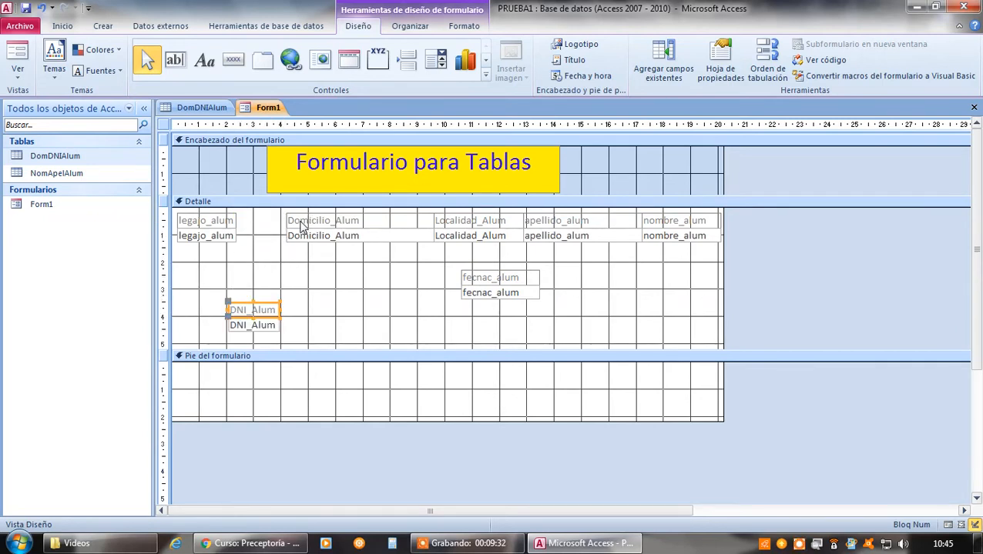
drag(302, 225, 313, 311)
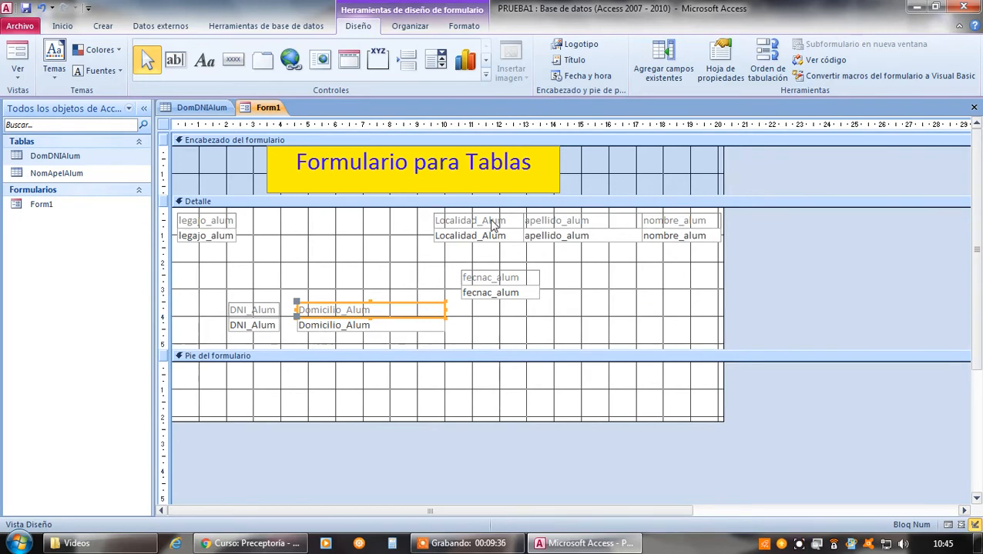
drag(493, 223, 622, 305)
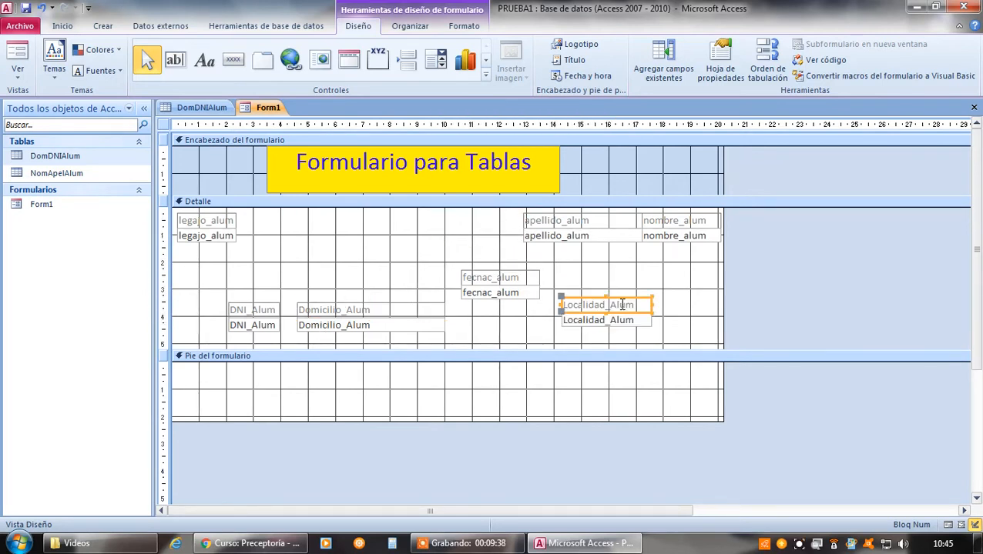
drag(595, 223, 452, 234)
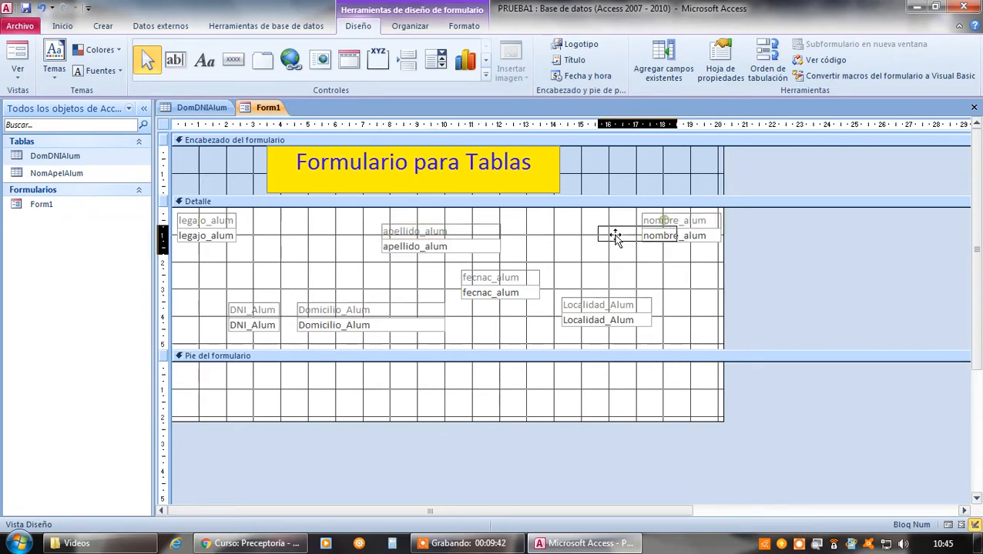